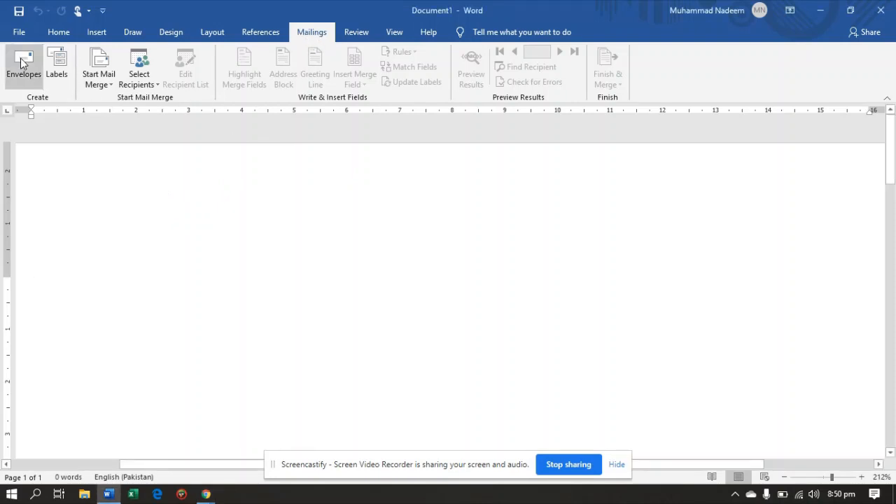
View the label settings for addresses and printing, and close them without changes.
{"action": "left_click", "coordinate": [59, 66]}
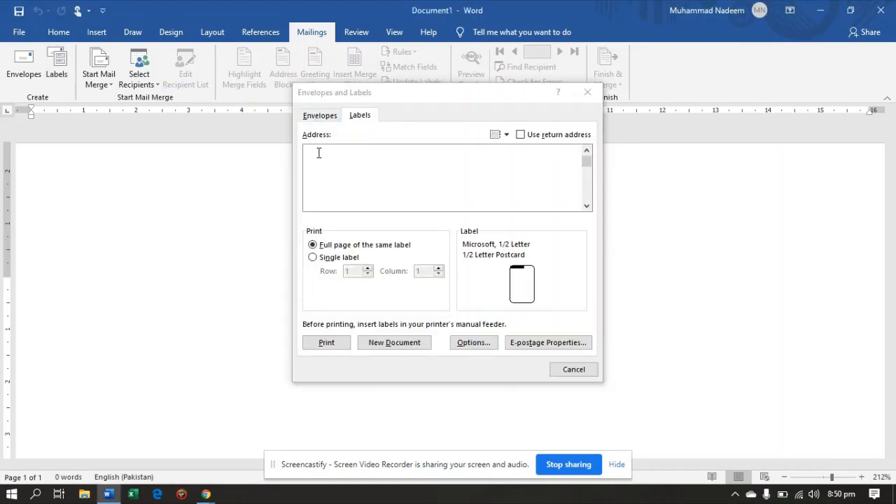
{"action": "left_click", "coordinate": [587, 92]}
Open the envelope settings and try to add electronic postage, declining the visit to the Microsoft Office website.
{"action": "left_click", "coordinate": [28, 68]}
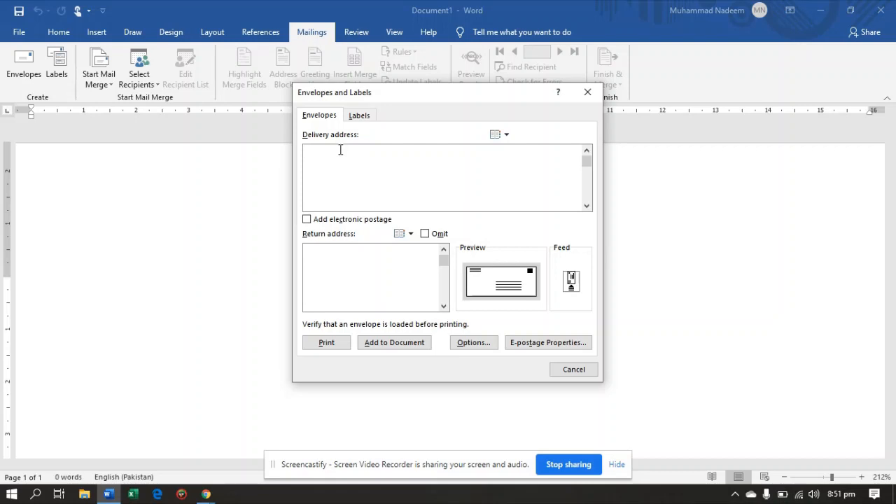
{"action": "left_click", "coordinate": [372, 224]}
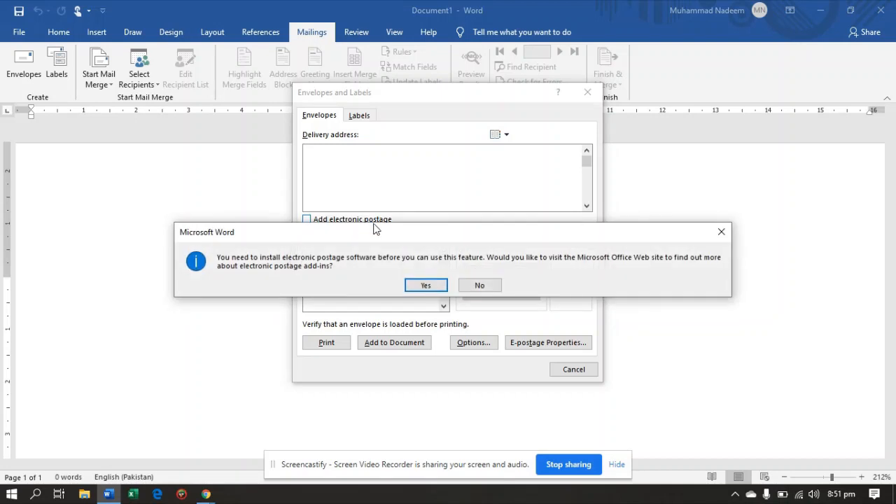
{"action": "left_click", "coordinate": [470, 287]}
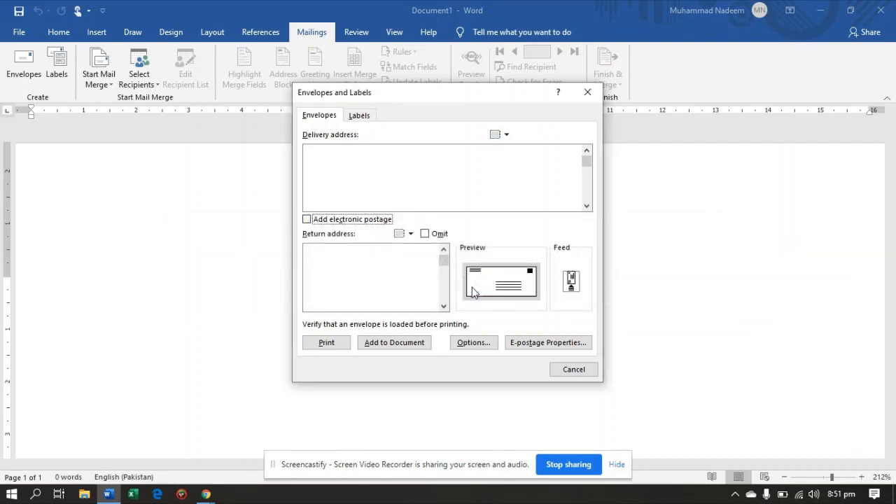
{"action": "left_click", "coordinate": [359, 262]}
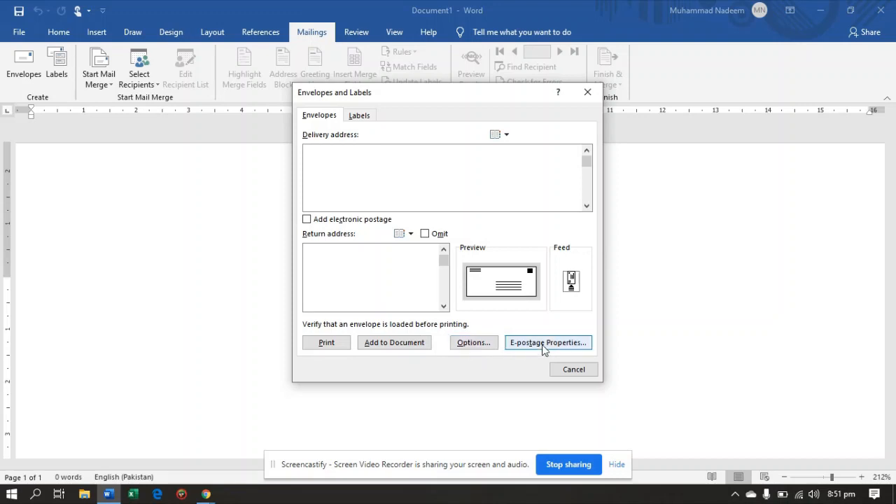
Open the envelope options and review the available envelope sizes, keeping Size 10 (4 1/8 x 9 1/2 in).
{"action": "left_click", "coordinate": [483, 343]}
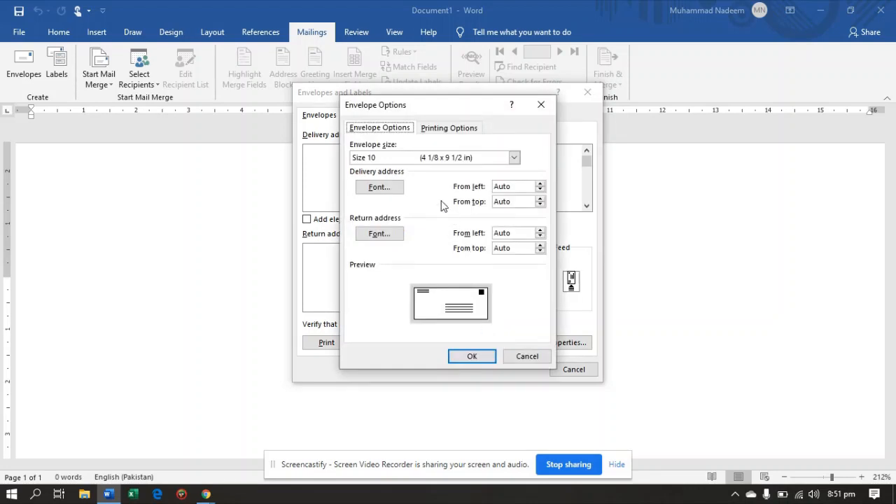
{"action": "left_click", "coordinate": [409, 160]}
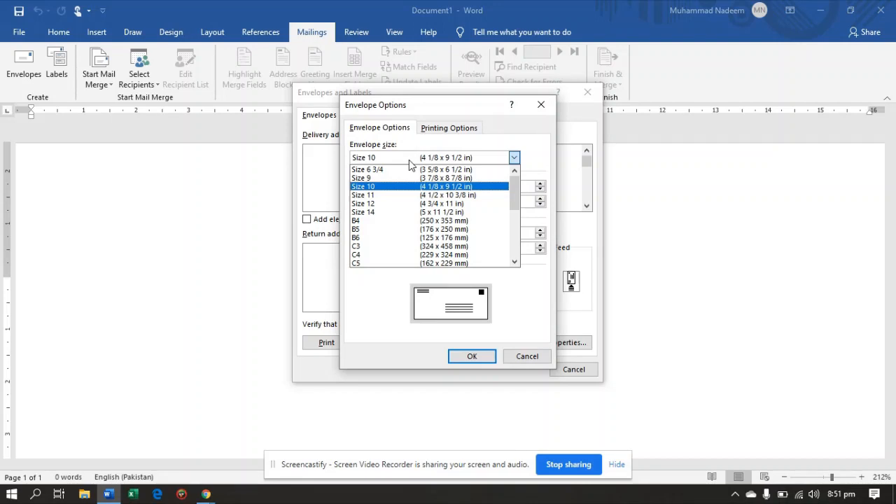
{"action": "left_click", "coordinate": [409, 160]}
{"action": "left_click", "coordinate": [412, 162]}
{"action": "left_click", "coordinate": [416, 187]}
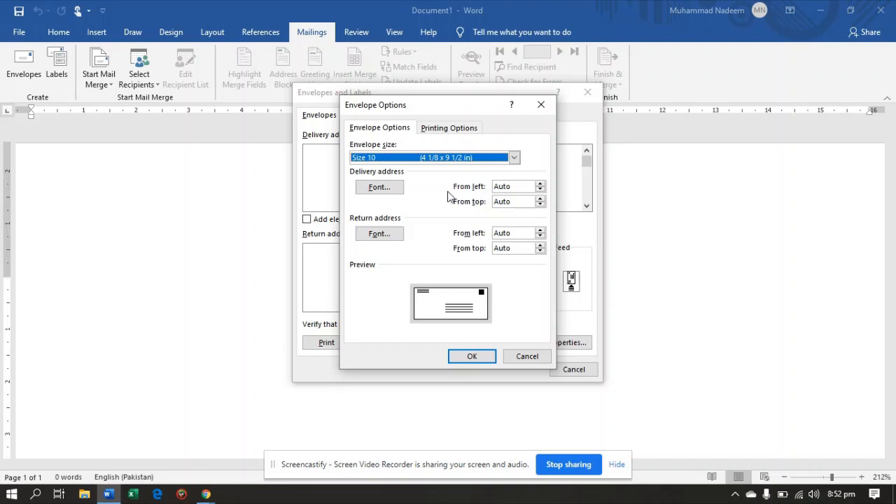
Try left offsets of 2.8 cm for the delivery address and 1.2 cm for the return address on the envelope.
{"action": "left_click", "coordinate": [540, 183]}
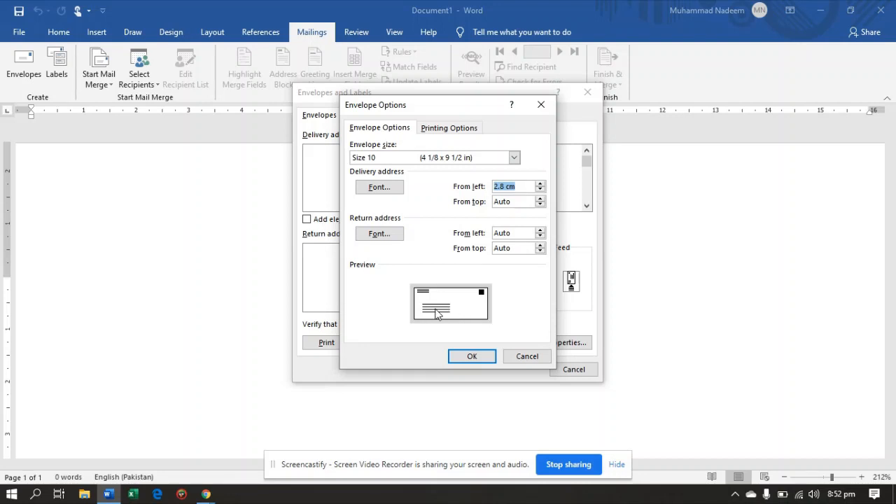
{"action": "left_click", "coordinate": [540, 189]}
{"action": "left_click", "coordinate": [541, 233]}
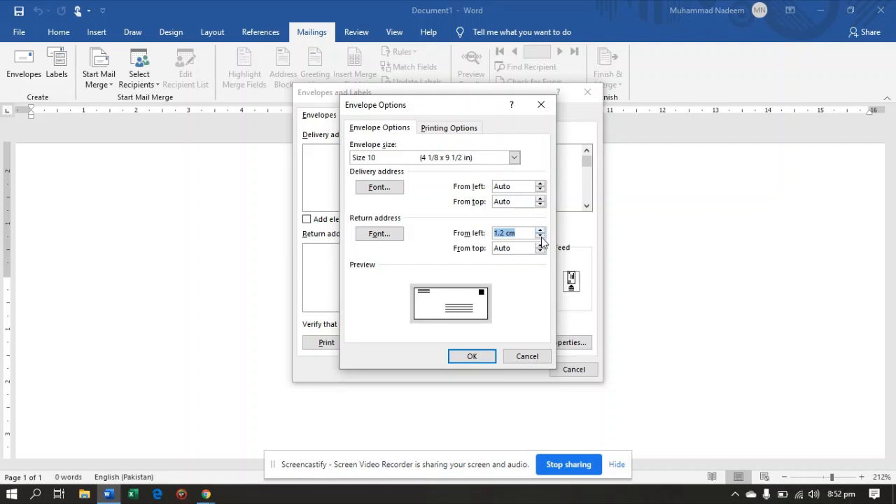
{"action": "left_click", "coordinate": [540, 237]}
{"action": "left_click", "coordinate": [540, 238]}
Review the envelope printing options and paper feed sources, and cancel out of the envelope settings.
{"action": "left_click", "coordinate": [449, 128]}
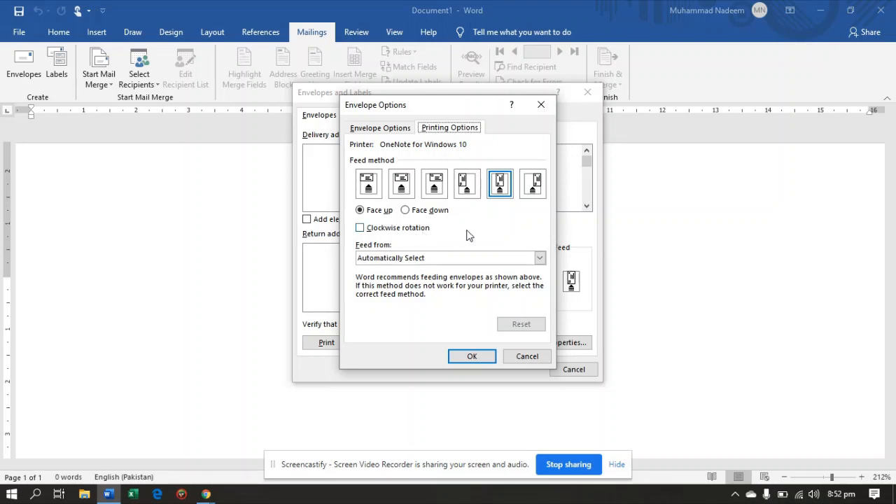
{"action": "left_click", "coordinate": [423, 258]}
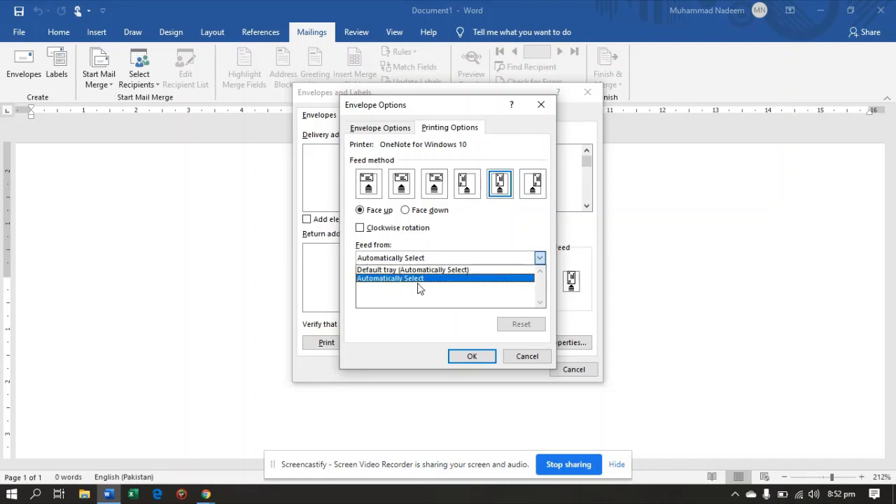
{"action": "left_click", "coordinate": [427, 341]}
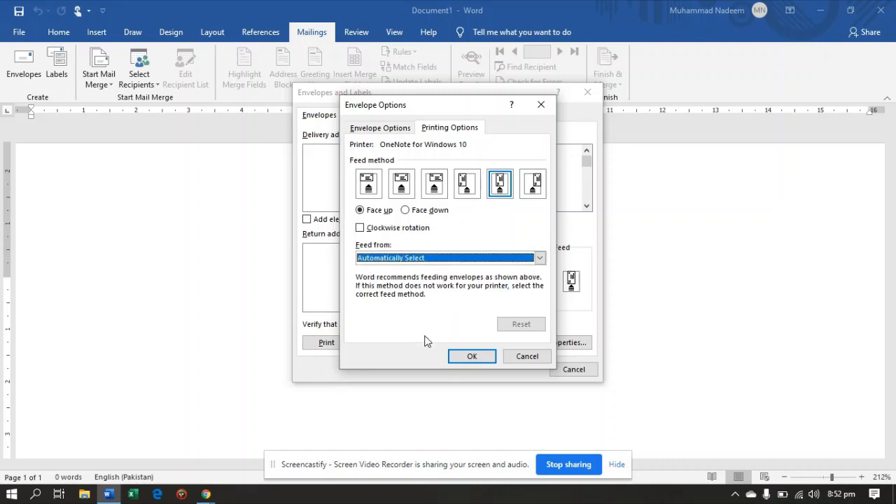
{"action": "left_click", "coordinate": [527, 357]}
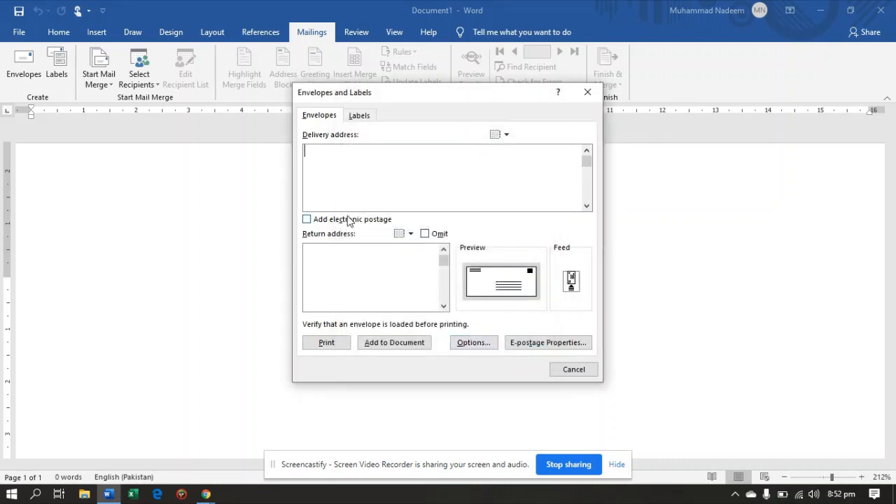
{"action": "left_click", "coordinate": [575, 369]}
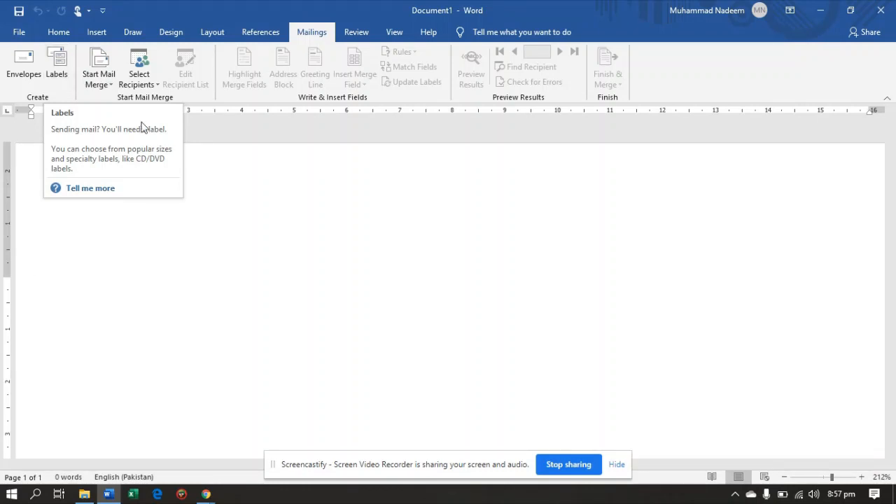
Open the label settings and switch the use of the return address on and off again.
{"action": "left_click", "coordinate": [59, 66]}
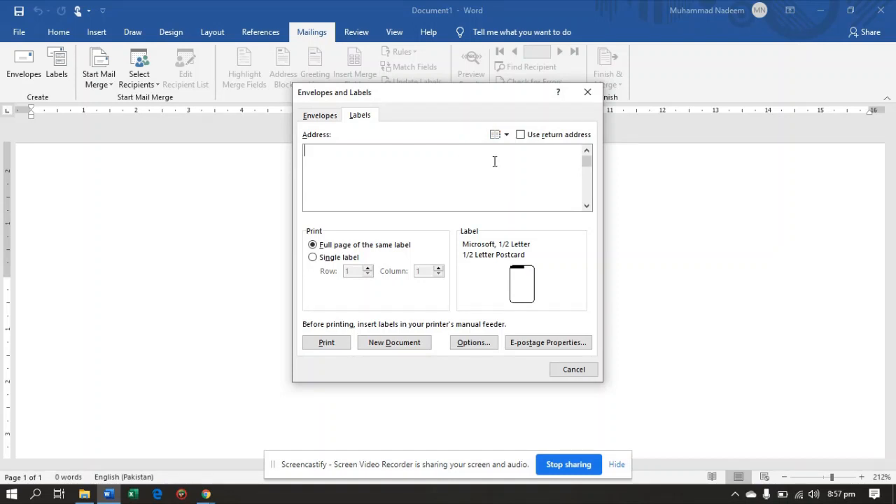
{"action": "left_click", "coordinate": [522, 136]}
{"action": "left_click", "coordinate": [522, 136]}
{"action": "left_click", "coordinate": [351, 161]}
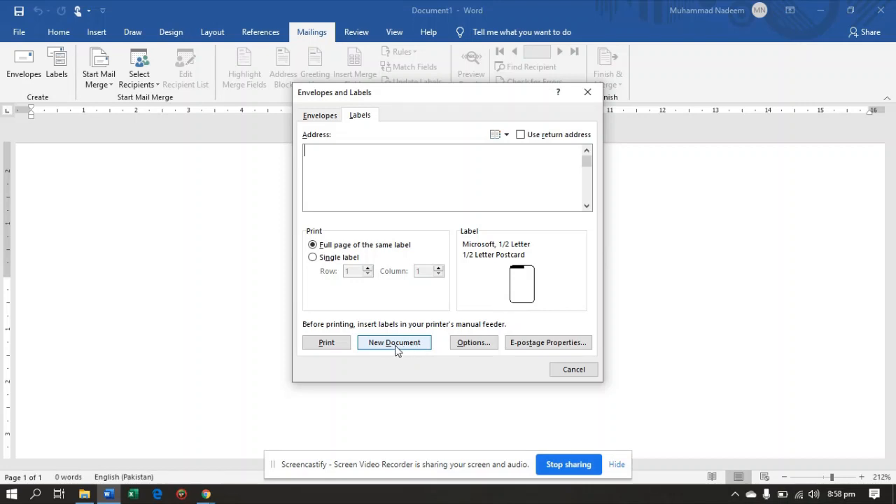
Open the label options and review the available printer trays and label vendors, keeping the default tray and Microsoft.
{"action": "left_click", "coordinate": [466, 343]}
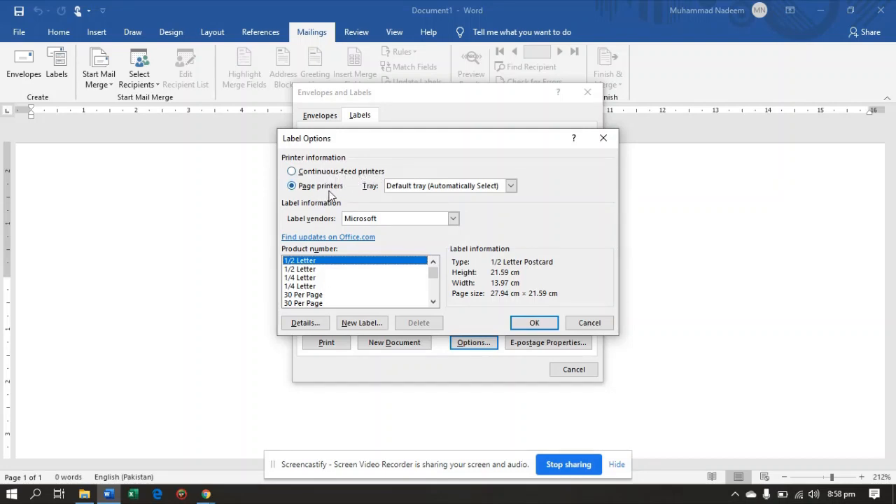
{"action": "left_click", "coordinate": [439, 185]}
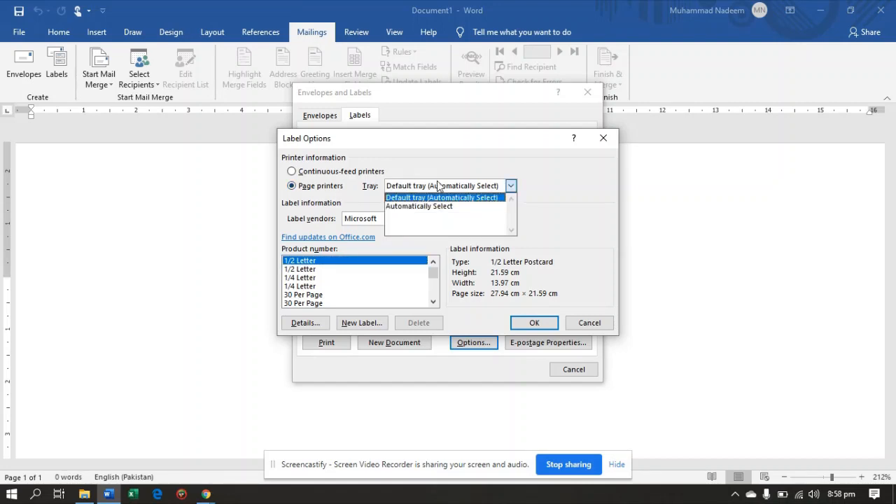
{"action": "left_click", "coordinate": [439, 184]}
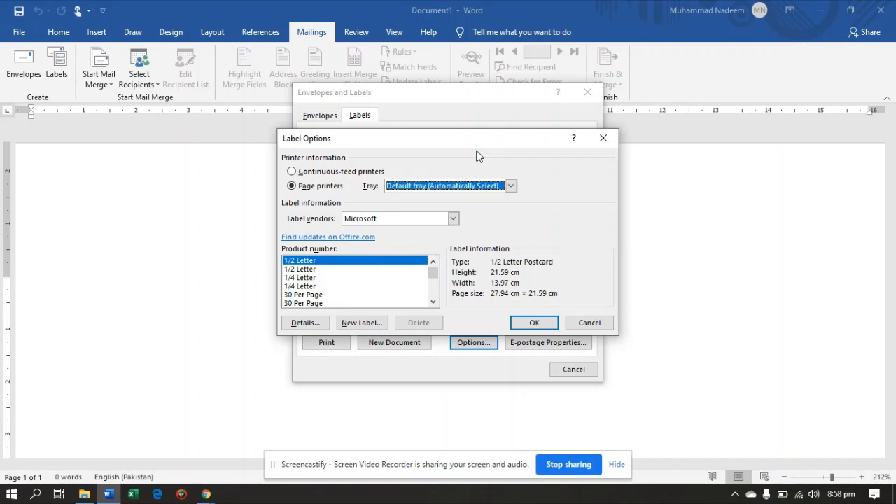
{"action": "left_click", "coordinate": [383, 219]}
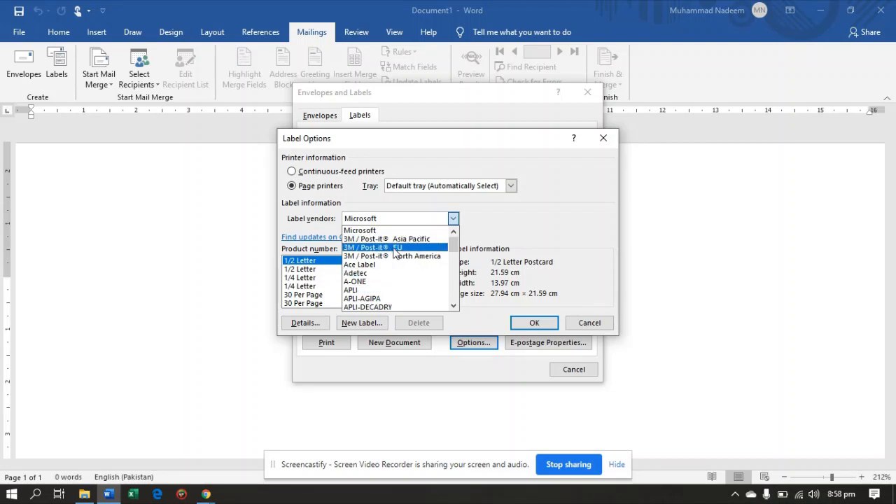
{"action": "left_click", "coordinate": [386, 220]}
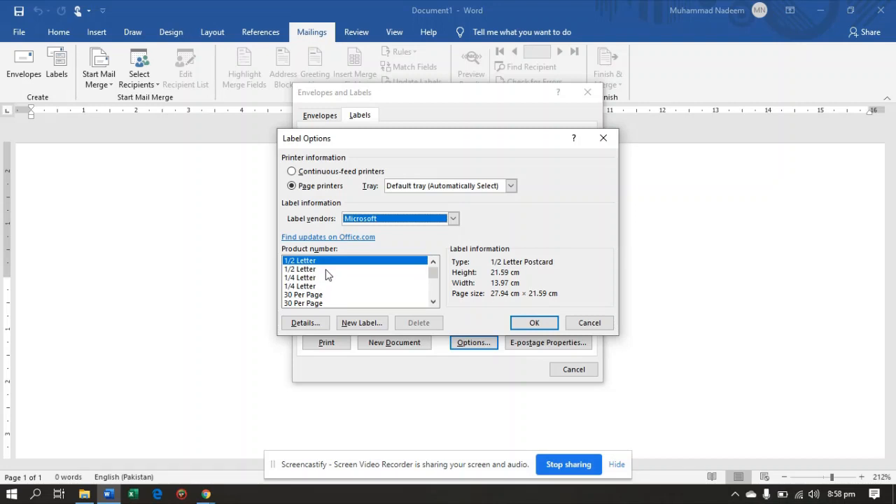
Compare the label information for the Microsoft 30 Per Page and 1/4 Letter products, and cancel the label options.
{"action": "left_click", "coordinate": [315, 296]}
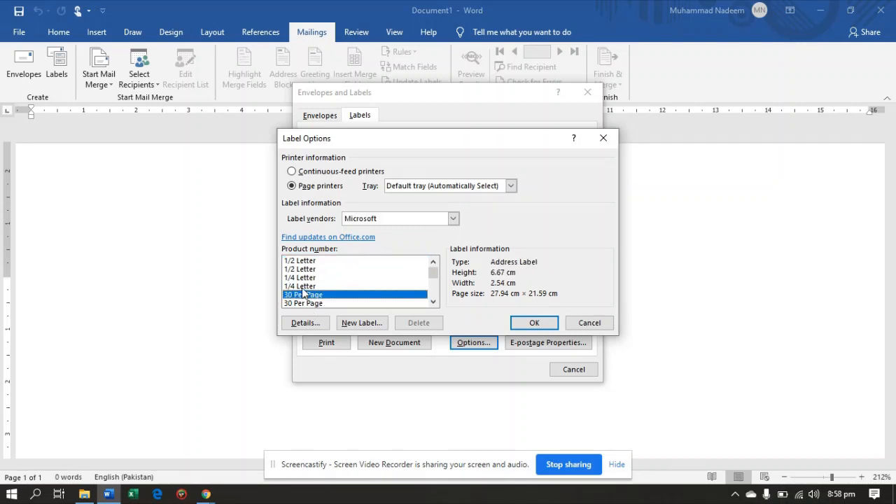
{"action": "left_click", "coordinate": [303, 286]}
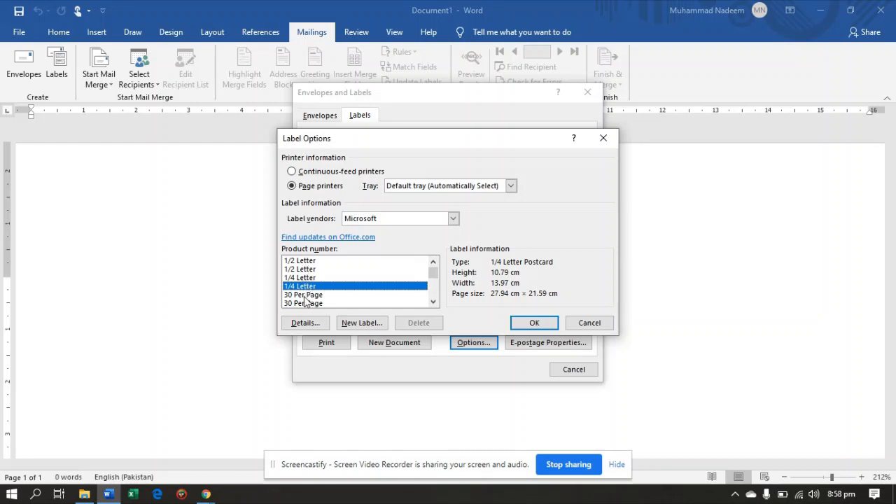
{"action": "left_click", "coordinate": [305, 296]}
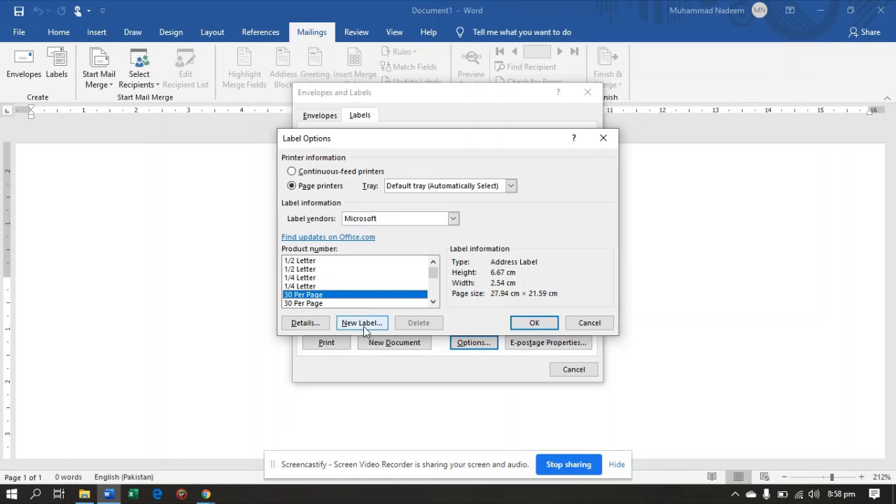
{"action": "left_click", "coordinate": [588, 323]}
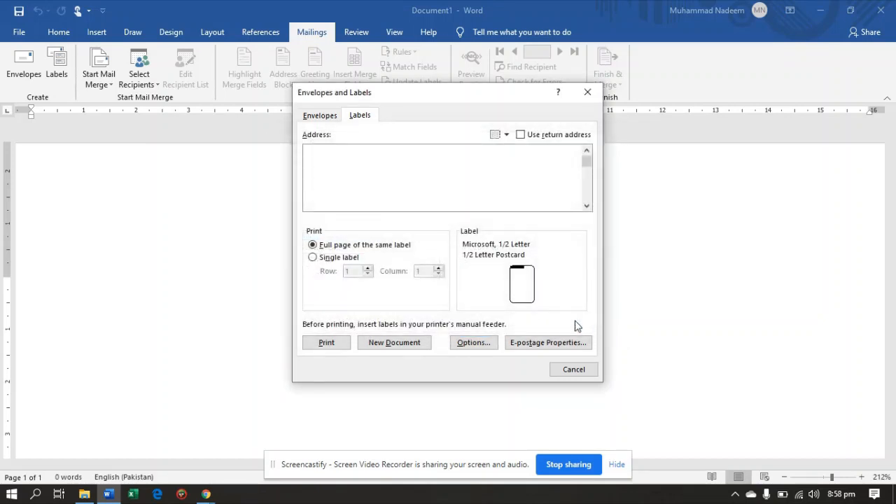
Try to open the labels' e-postage properties, decline the website visit, and close the label settings.
{"action": "left_click", "coordinate": [512, 346]}
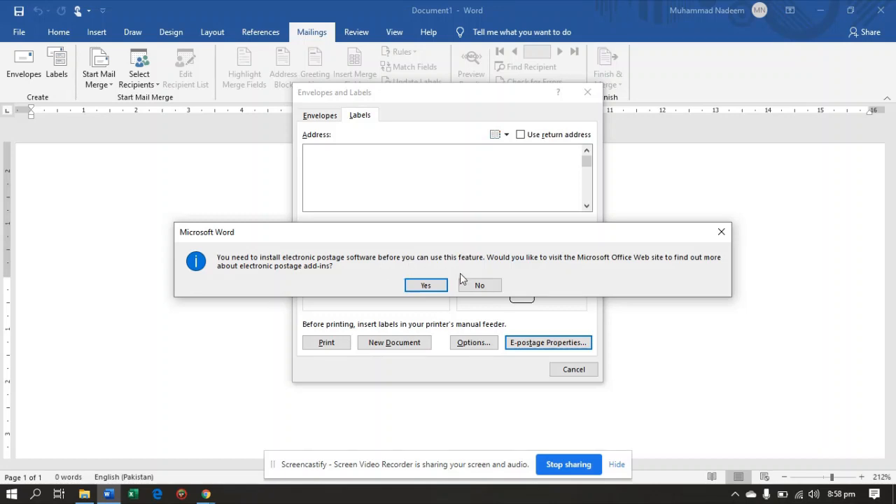
{"action": "left_click", "coordinate": [481, 283]}
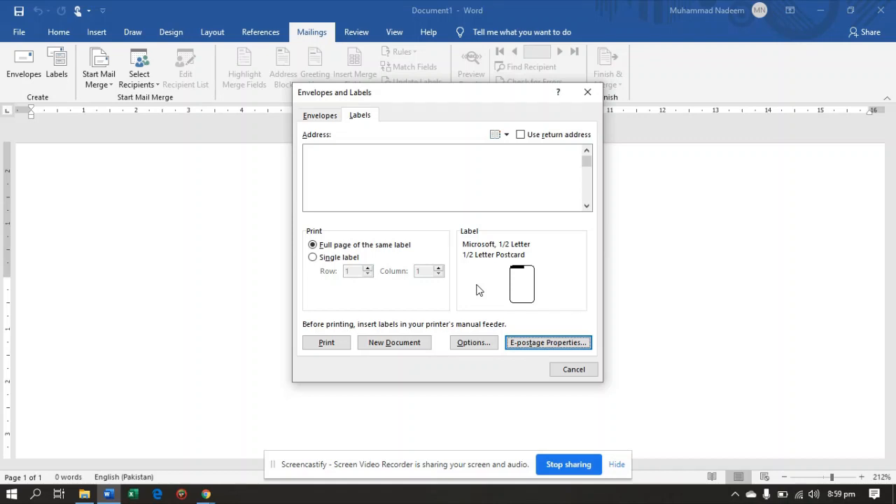
{"action": "left_click", "coordinate": [576, 371]}
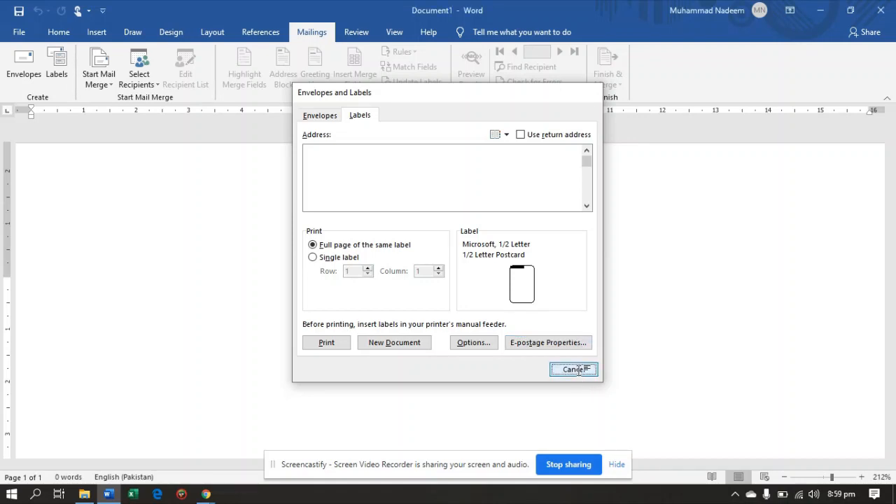
Review the document types offered for starting a mail merge, from letters to the step-by-step wizard.
{"action": "left_click", "coordinate": [112, 86]}
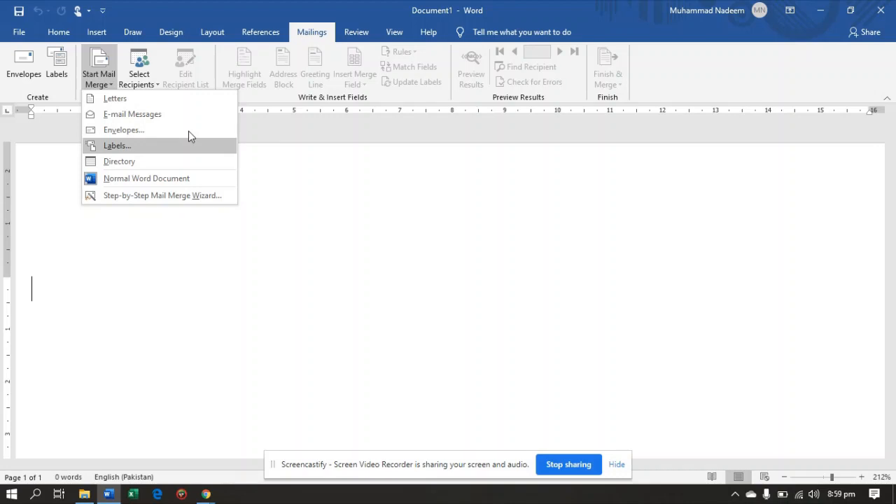
{"action": "key", "text": "Down"}
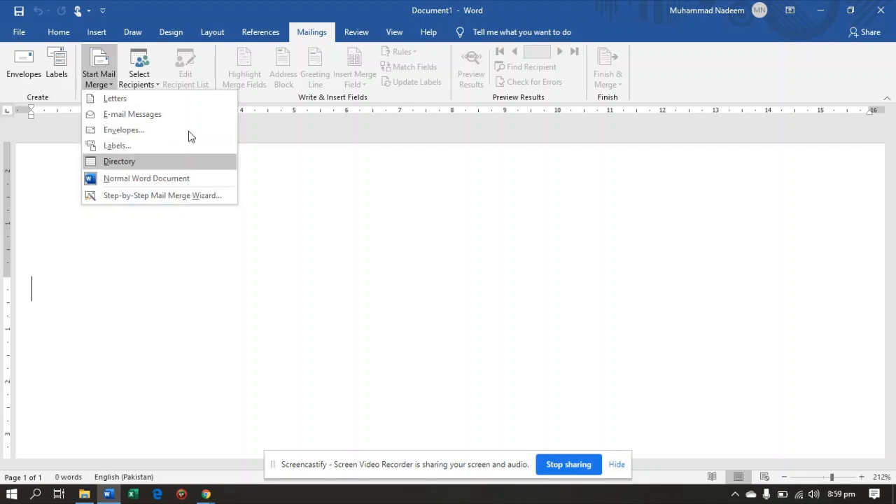
{"action": "key", "text": "Down"}
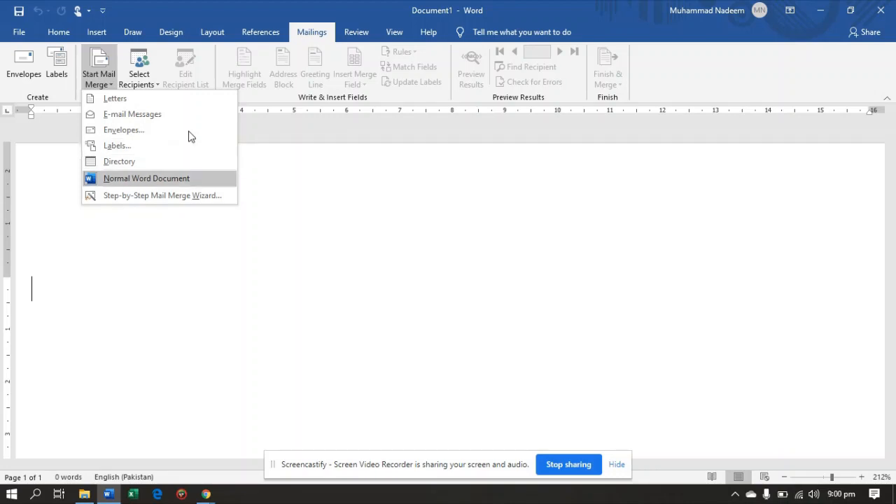
{"action": "key", "text": "Down"}
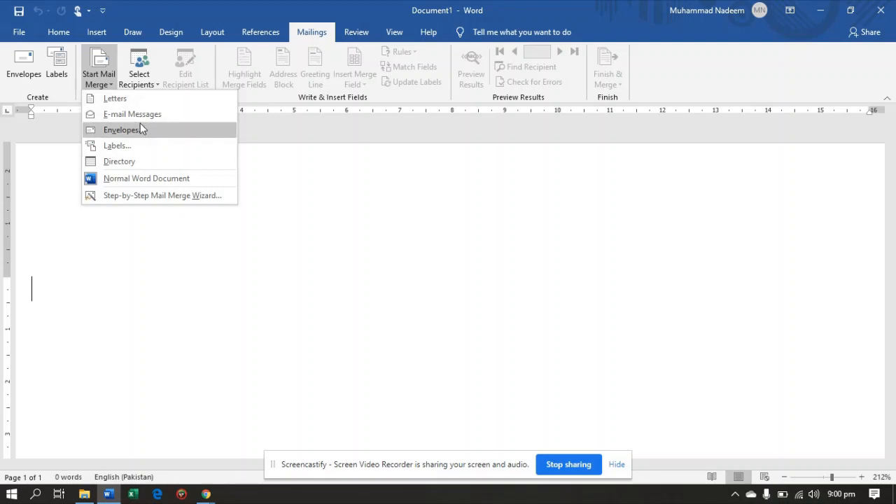
Review the recipient sources for the mail merge: a new list, an existing list, and Outlook contacts.
{"action": "left_click", "coordinate": [157, 84]}
{"action": "left_click", "coordinate": [157, 84]}
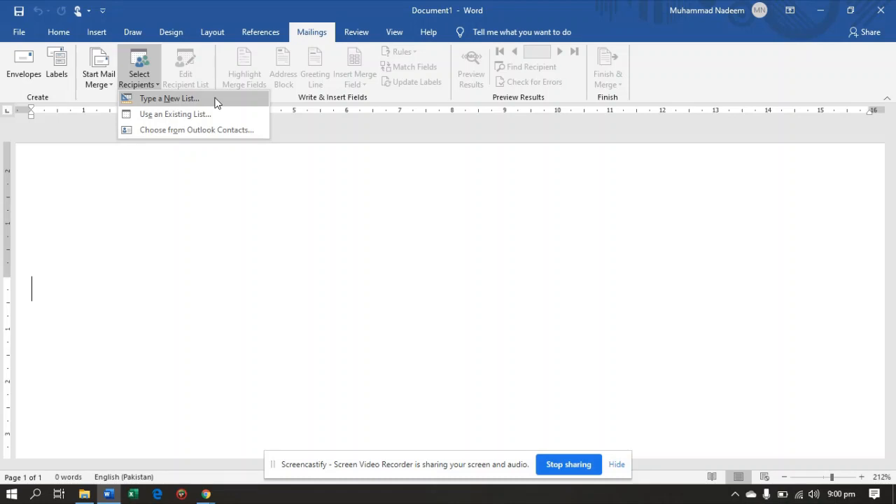
{"action": "key", "text": "Down"}
{"action": "key", "text": "Down"}
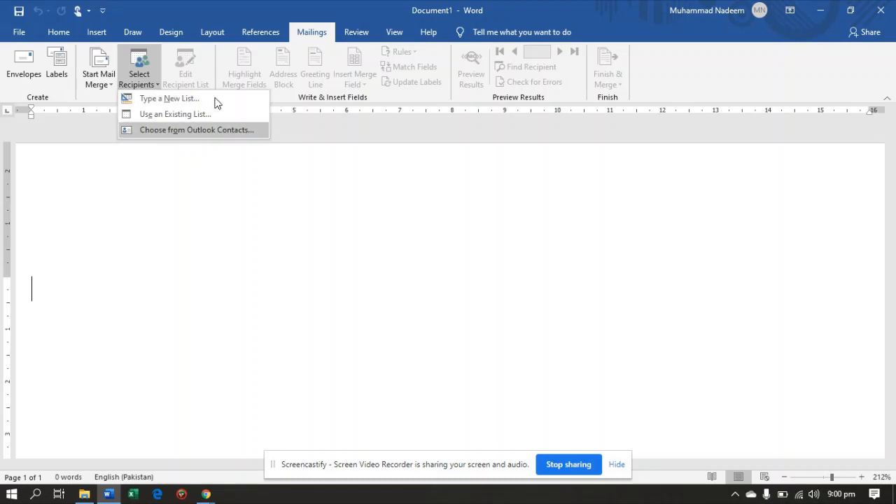
Try to use an existing list as the recipient source for the mail merge.
{"action": "key", "text": "Up"}
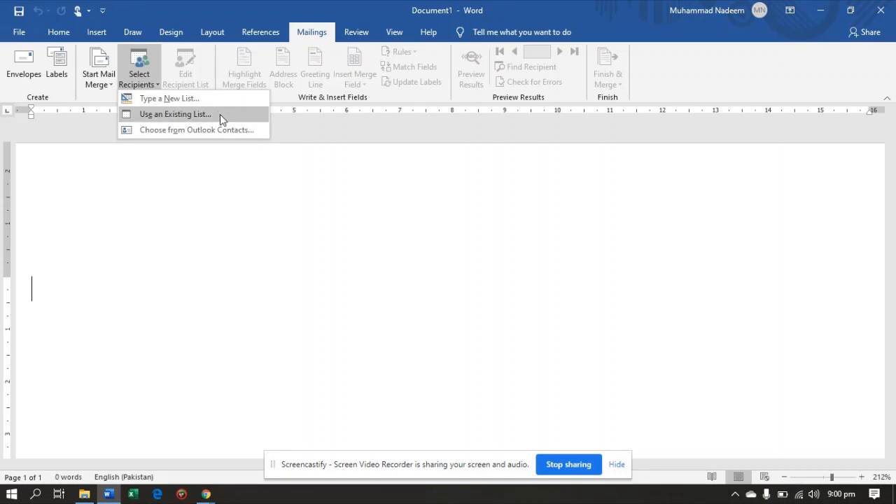
{"action": "left_click", "coordinate": [220, 114]}
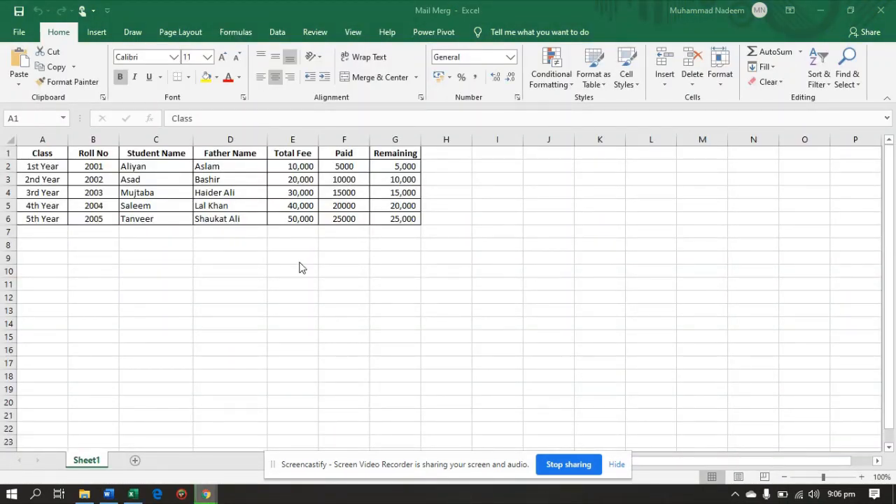
Select the whole student fee table in A1:G6 to review its extent, and clear the selection.
{"action": "left_click", "coordinate": [32, 157]}
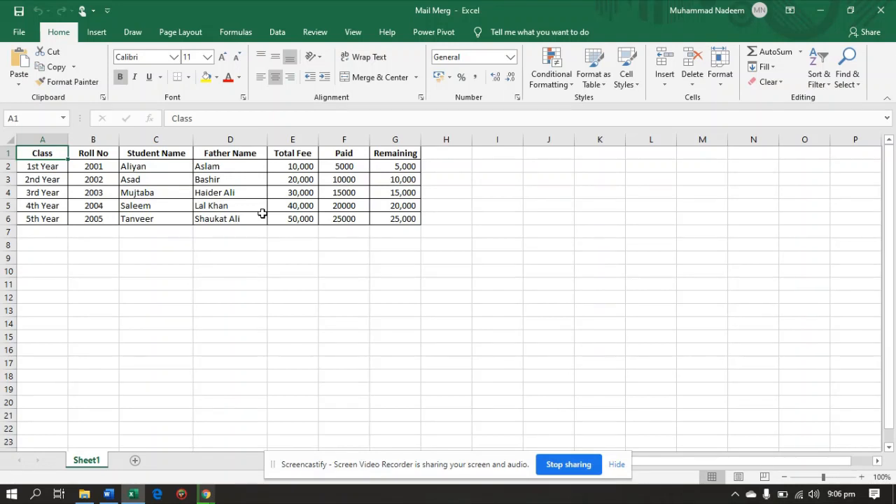
{"action": "key", "text": "shift+Down"}
{"action": "key", "text": "shift+Down"}
{"action": "key", "text": "shift+Down"}
{"action": "key", "text": "shift+Down"}
{"action": "key", "text": "shift+Down"}
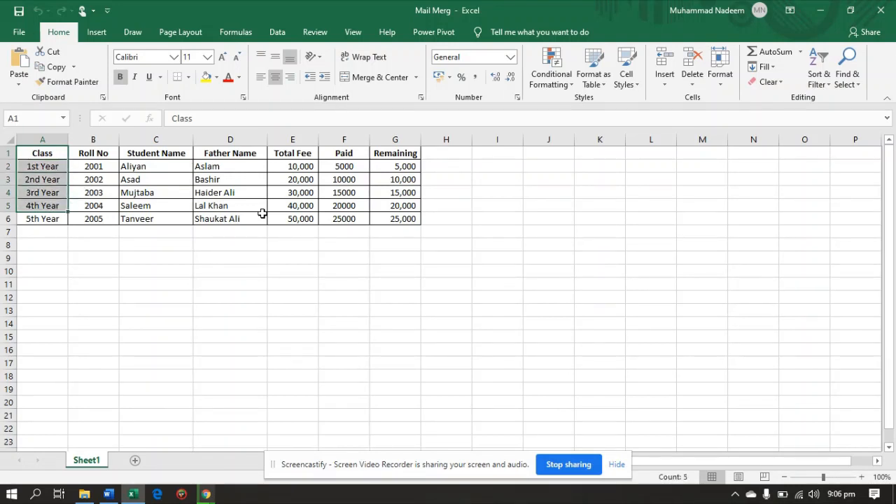
{"action": "key", "text": "shift+Right"}
{"action": "key", "text": "shift+Right"}
{"action": "key", "text": "shift+Right"}
{"action": "key", "text": "shift+Right"}
{"action": "key", "text": "shift+Right"}
{"action": "key", "text": "shift+Right"}
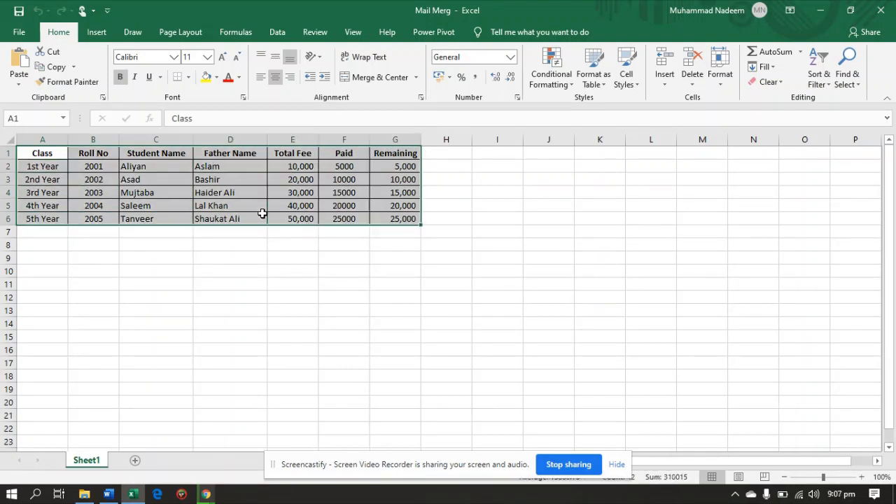
{"action": "left_click", "coordinate": [276, 240]}
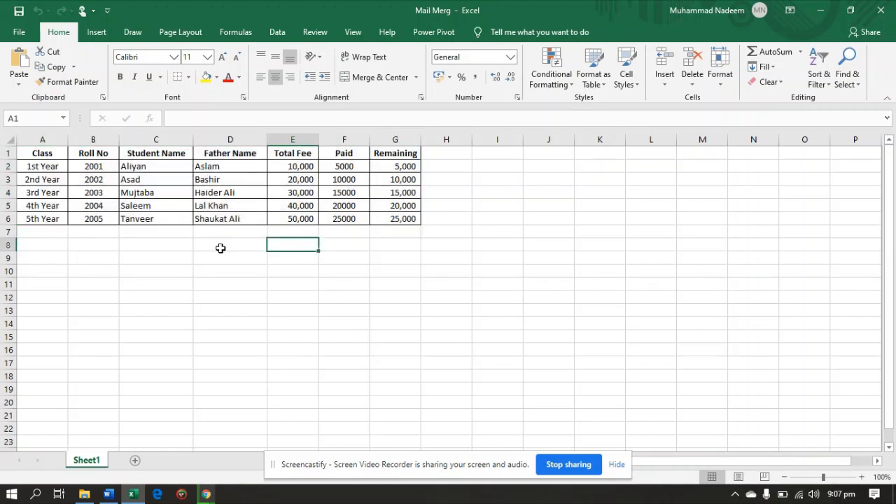
{"action": "left_click", "coordinate": [221, 248]}
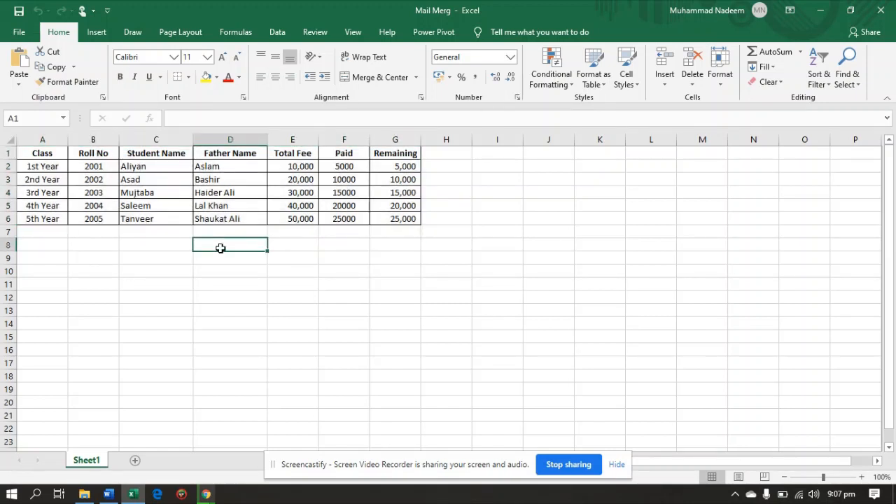
Examine the student fee table cell by cell, from the Class and Roll No columns to the last row's Remaining amount.
{"action": "key", "text": "Up"}
{"action": "key", "text": "Up"}
{"action": "key", "text": "Up"}
{"action": "key", "text": "Up"}
{"action": "key", "text": "Up"}
{"action": "key", "text": "Up"}
{"action": "key", "text": "Up"}
{"action": "key", "text": "Left"}
{"action": "key", "text": "Left"}
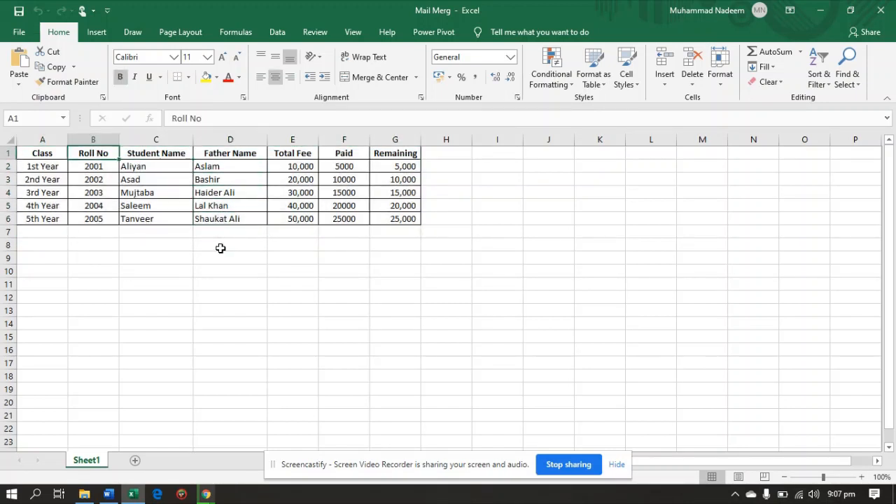
{"action": "key", "text": "Left"}
{"action": "key", "text": "Down"}
{"action": "key", "text": "Down"}
{"action": "key", "text": "Right"}
{"action": "key", "text": "Up"}
{"action": "key", "text": "Up"}
{"action": "key", "text": "Right"}
{"action": "key", "text": "Right"}
{"action": "key", "text": "Down"}
{"action": "key", "text": "Down"}
{"action": "key", "text": "Down"}
{"action": "key", "text": "Down"}
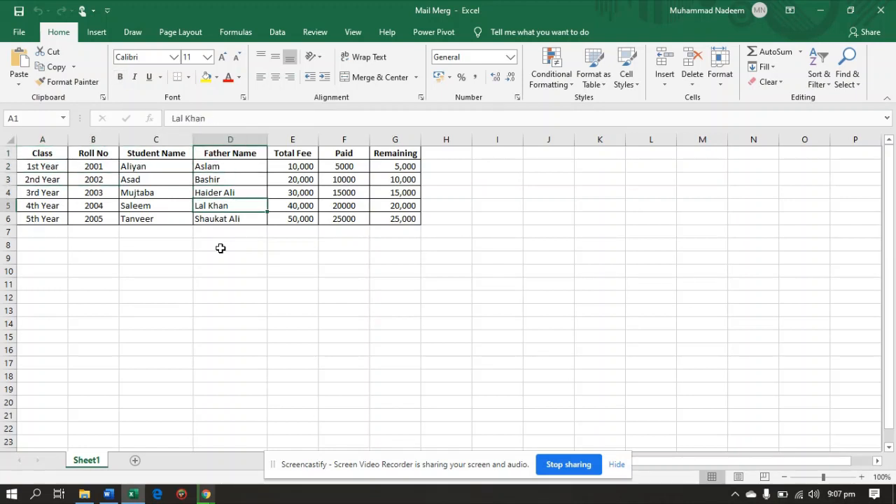
{"action": "key", "text": "Right"}
{"action": "key", "text": "Right"}
{"action": "key", "text": "Down"}
{"action": "key", "text": "Right"}
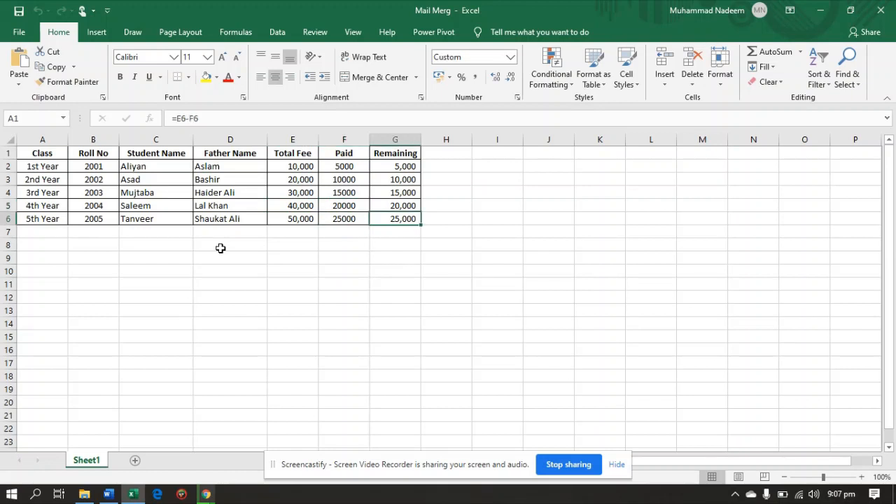
Go back to the Class column and review the table's column headings across to Paid.
{"action": "key", "text": "Left"}
{"action": "key", "text": "Left"}
{"action": "key", "text": "Left"}
{"action": "key", "text": "Left"}
{"action": "key", "text": "Left"}
{"action": "key", "text": "Left"}
{"action": "key", "text": "Up"}
{"action": "key", "text": "Up"}
{"action": "key", "text": "Up"}
{"action": "key", "text": "Up"}
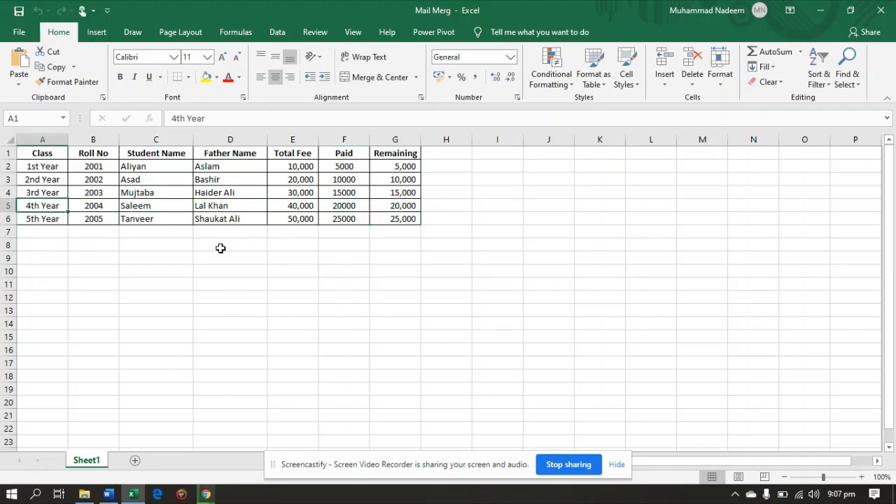
{"action": "key", "text": "Up"}
{"action": "key", "text": "Right"}
{"action": "key", "text": "Right"}
{"action": "key", "text": "Right"}
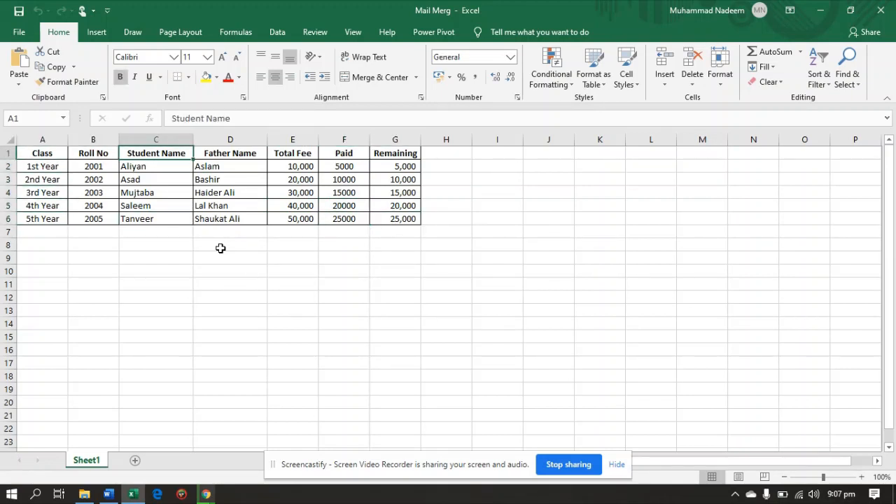
{"action": "key", "text": "Right"}
{"action": "key", "text": "Right"}
{"action": "key", "text": "Right"}
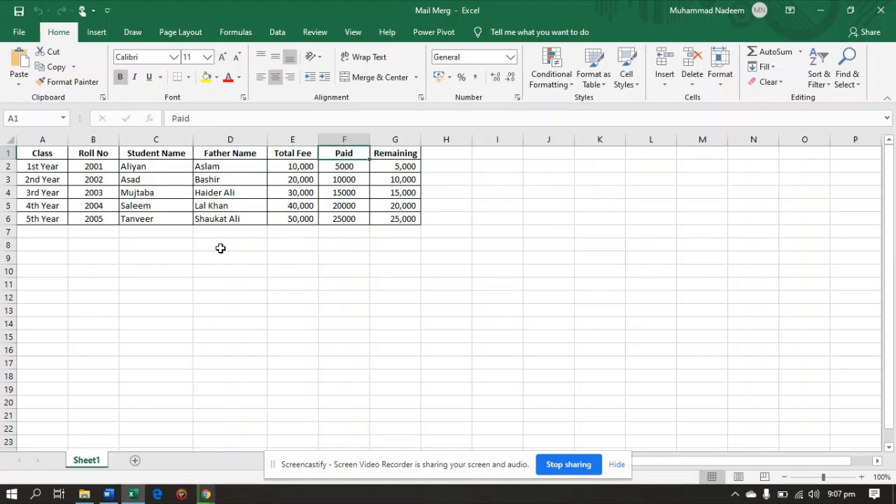
Review the 1st Year student's record, from the class and roll number across to the total fee.
{"action": "key", "text": "Down"}
{"action": "key", "text": "Down"}
{"action": "key", "text": "Left"}
{"action": "key", "text": "Up"}
{"action": "key", "text": "Left"}
{"action": "key", "text": "Left"}
{"action": "key", "text": "Left"}
{"action": "key", "text": "Left"}
{"action": "key", "text": "Left"}
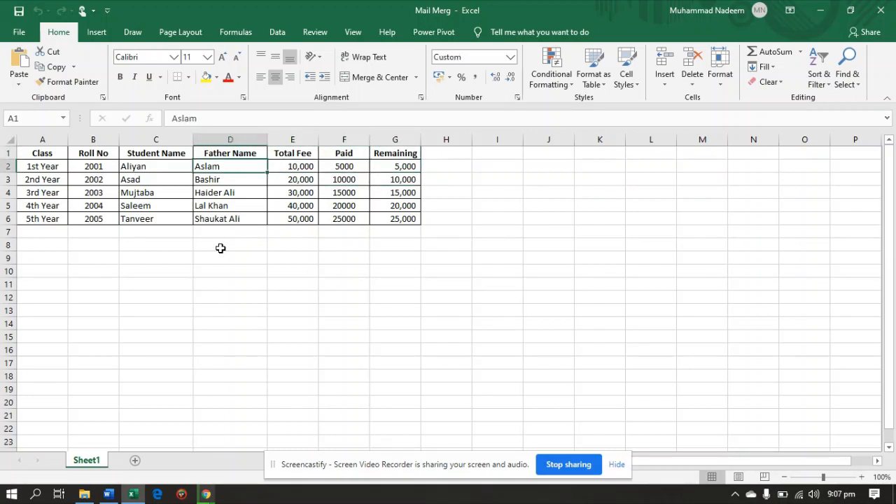
{"action": "key", "text": "Down"}
{"action": "key", "text": "Right"}
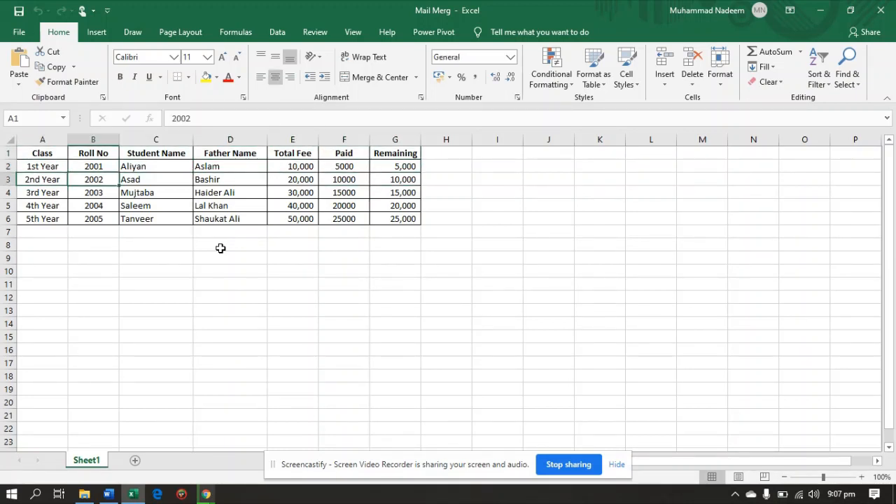
{"action": "key", "text": "Up"}
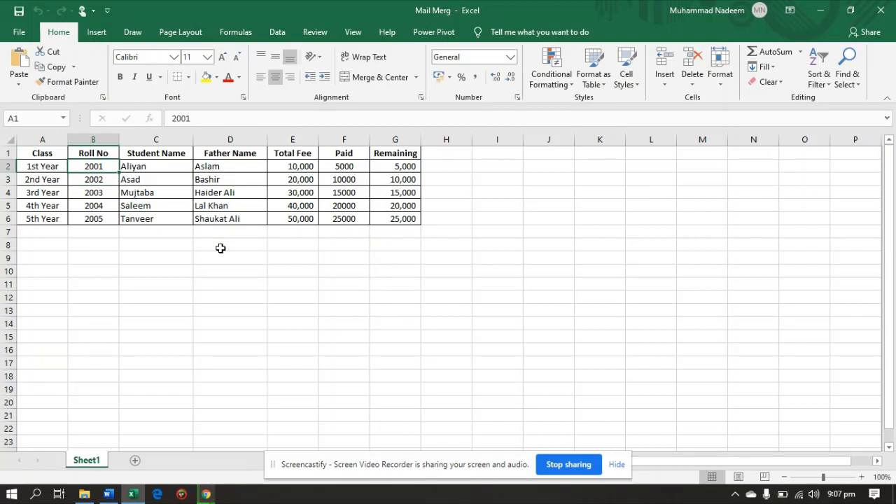
{"action": "key", "text": "Down"}
{"action": "key", "text": "Right"}
{"action": "key", "text": "Up"}
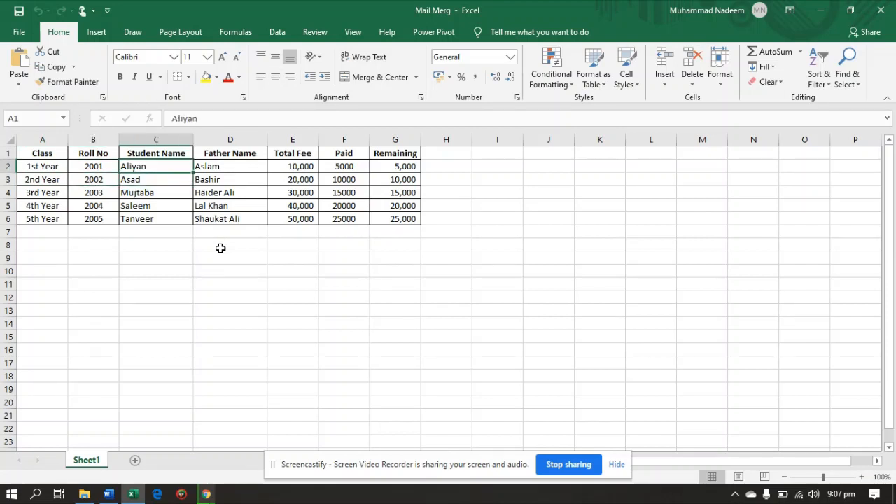
{"action": "key", "text": "Right"}
{"action": "key", "text": "Right"}
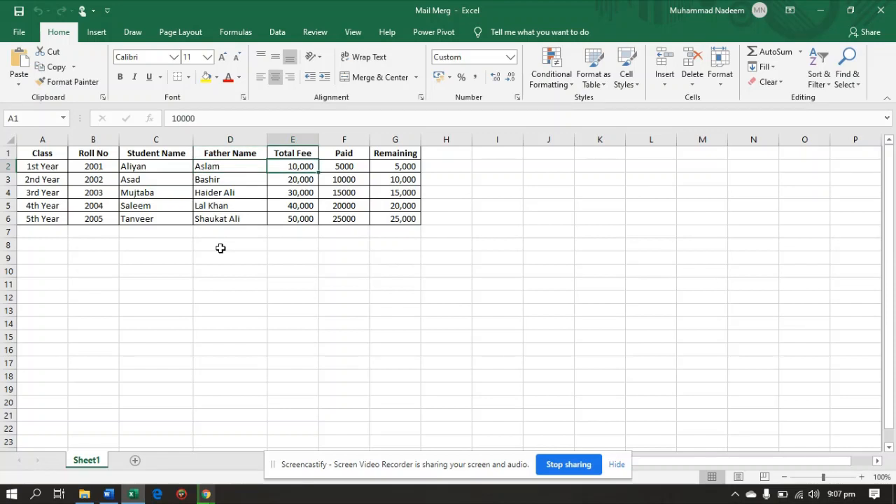
Rename the Remaining column heading in G1 to Balance.
{"action": "key", "text": "Right"}
{"action": "key", "text": "Right"}
{"action": "key", "text": "Up"}
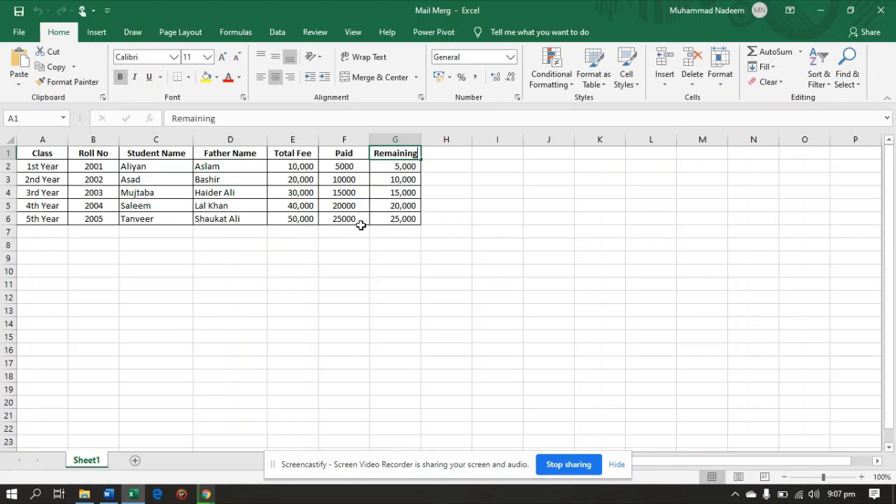
{"action": "type", "text": "Balance"}
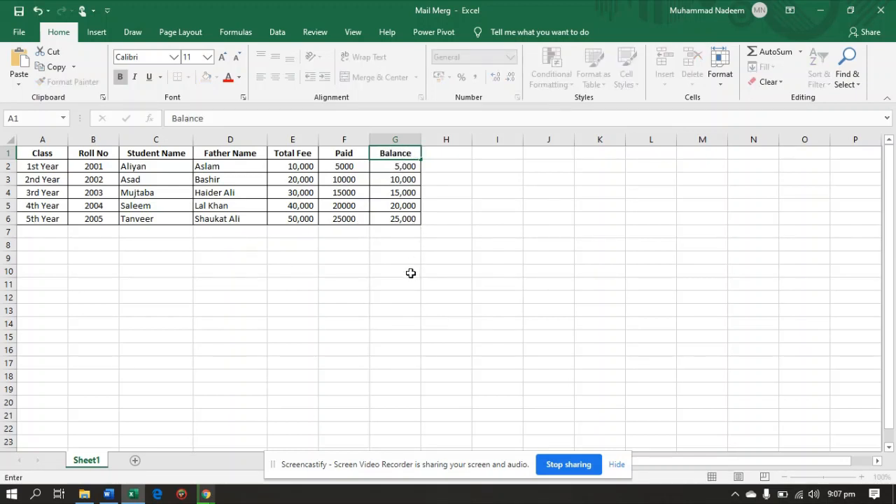
{"action": "left_click", "coordinate": [446, 270]}
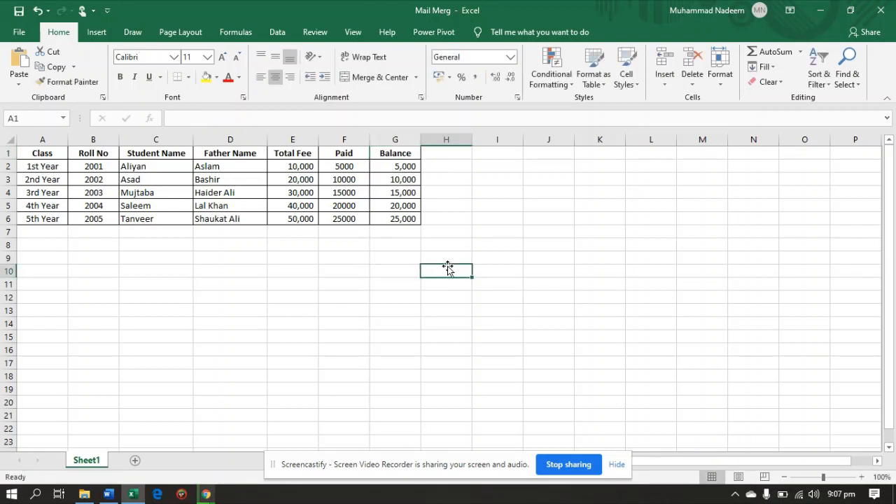
{"action": "left_click", "coordinate": [335, 351]}
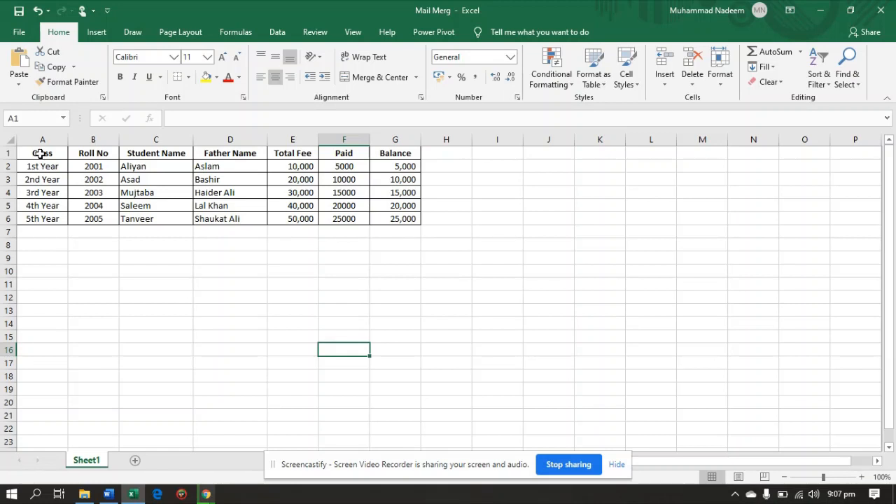
Select the full table in A1:G6, close the Mail Merg workbook and return to the Word document.
{"action": "left_click_drag", "start_coordinate": [40, 151], "coordinate": [319, 217]}
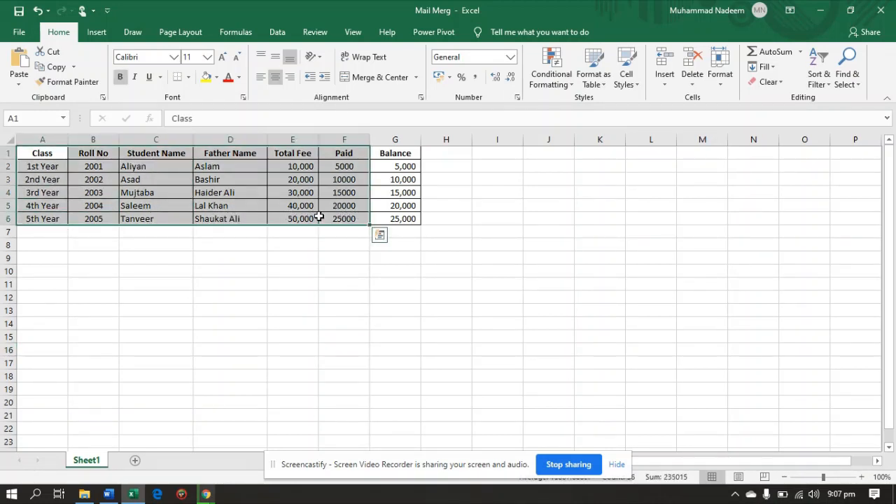
{"action": "key", "text": "shift+Right"}
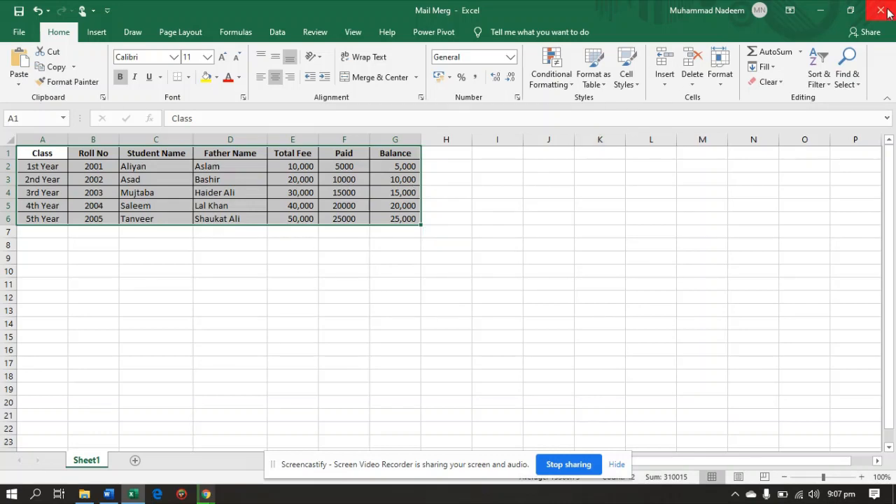
{"action": "left_click", "coordinate": [881, 10]}
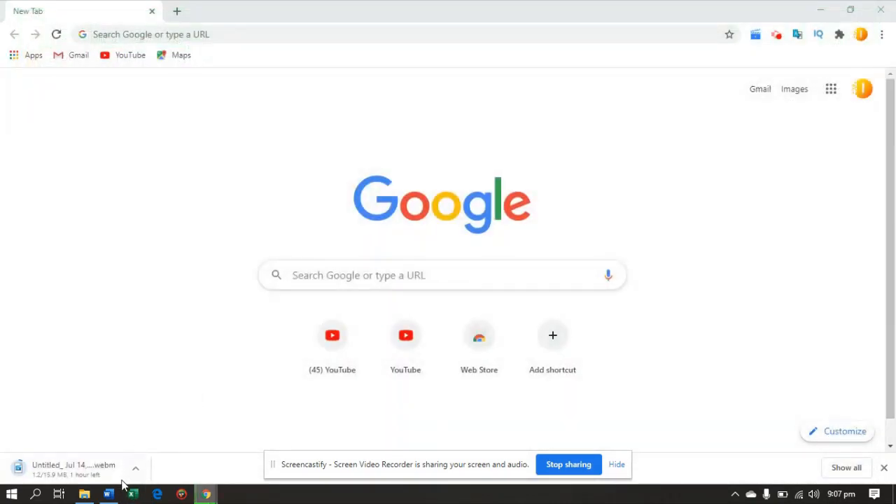
{"action": "left_click", "coordinate": [111, 494]}
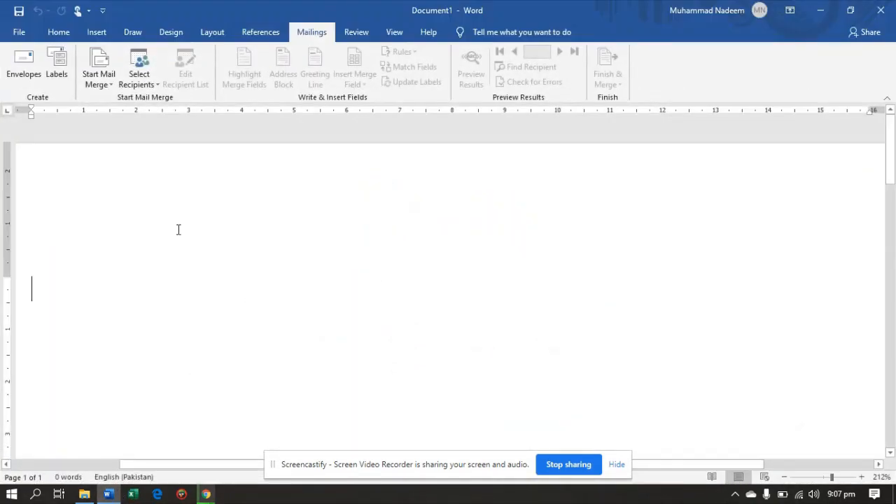
Use the Mail Merg workbook on the Desktop as the existing recipient list, with table Sheet1$ and first-row column headers.
{"action": "left_click", "coordinate": [158, 86]}
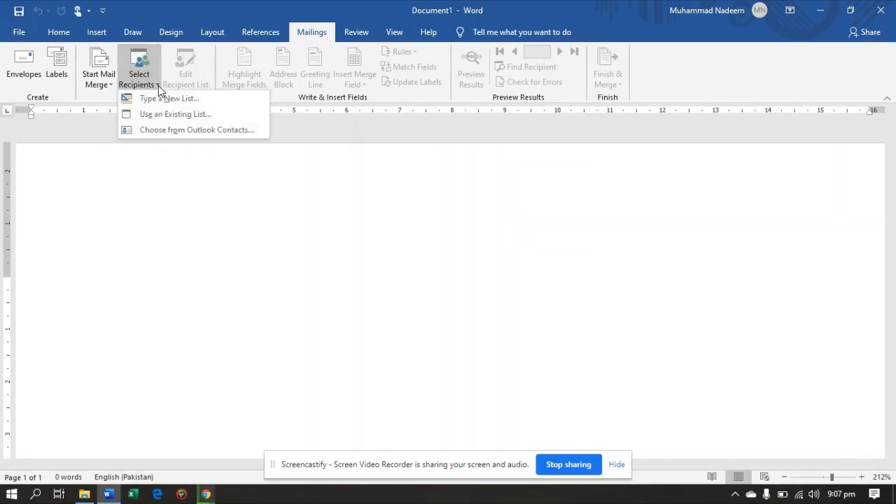
{"action": "left_click", "coordinate": [180, 117]}
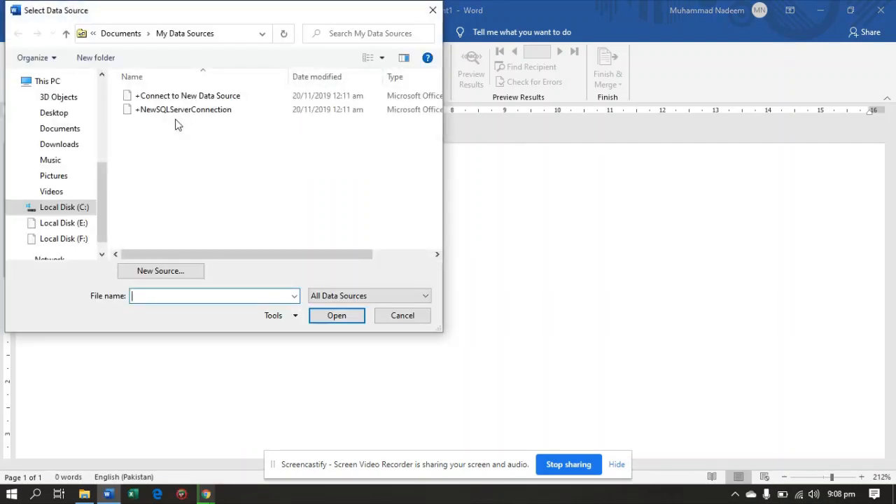
{"action": "left_click", "coordinate": [60, 117]}
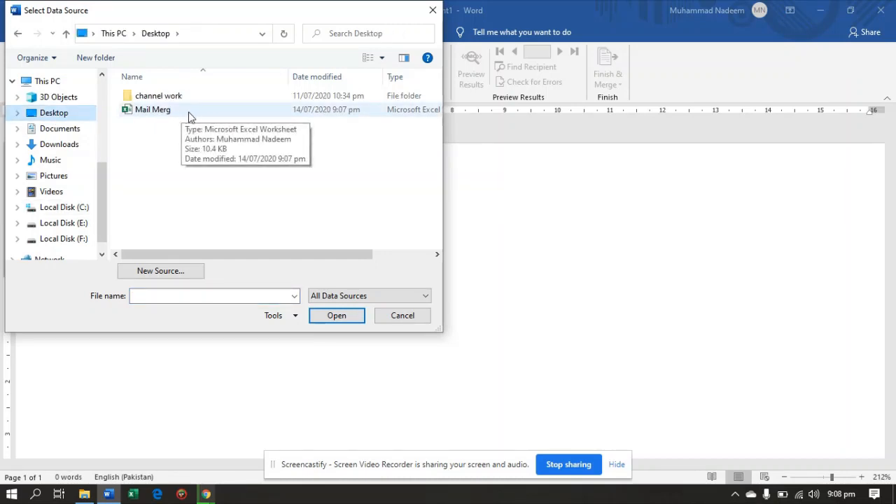
{"action": "left_click", "coordinate": [189, 117]}
{"action": "left_click", "coordinate": [337, 315]}
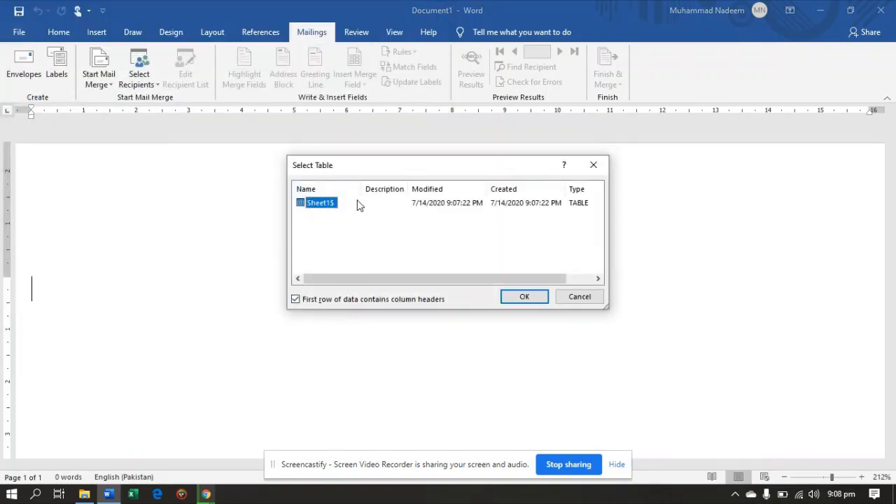
{"action": "left_click", "coordinate": [523, 296]}
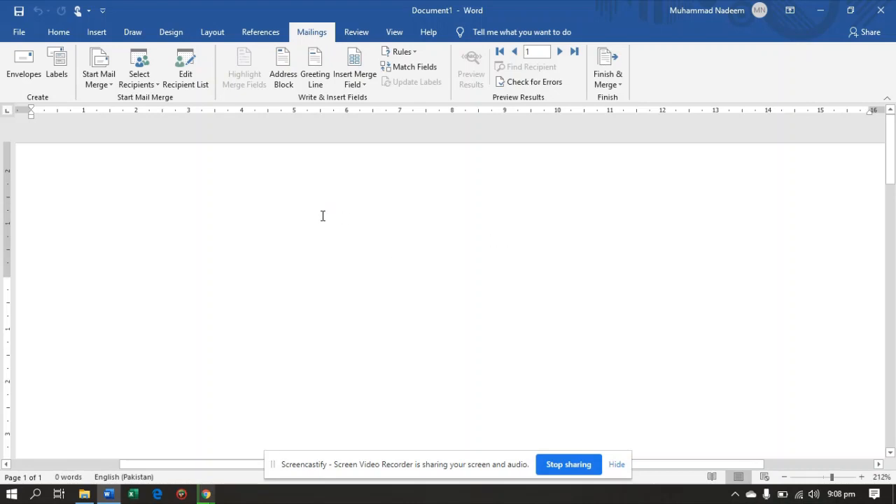
Open the mail merge recipient list for editing and select the 5th Year record.
{"action": "left_click", "coordinate": [156, 85]}
{"action": "left_click", "coordinate": [178, 226]}
{"action": "left_click", "coordinate": [185, 74]}
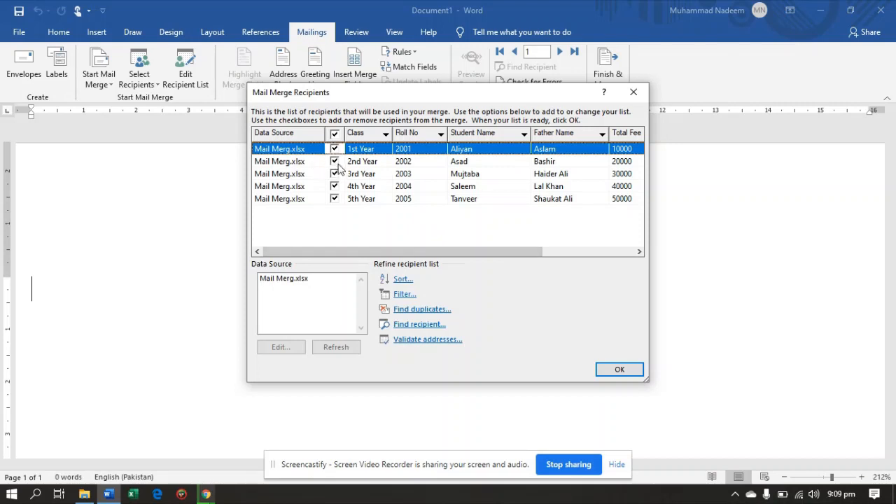
{"action": "left_click", "coordinate": [334, 199]}
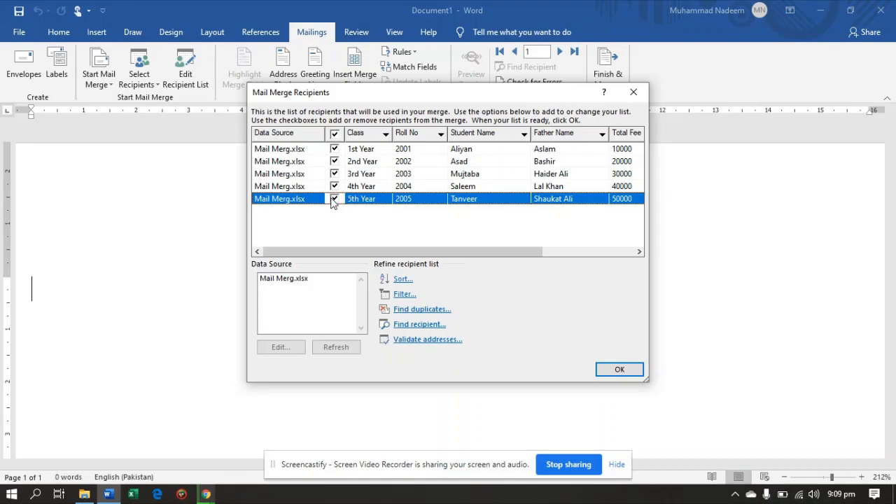
Sort the mail merge recipients by Student Name in ascending order.
{"action": "left_click", "coordinate": [403, 279]}
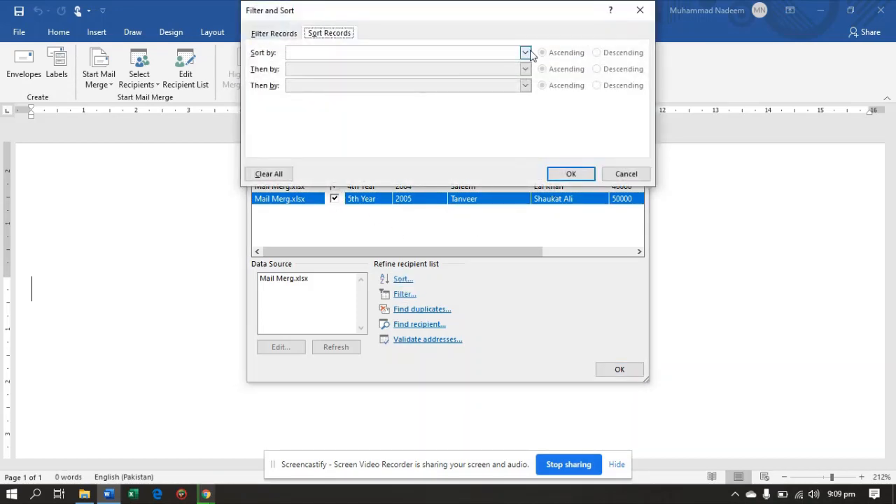
{"action": "left_click", "coordinate": [527, 53]}
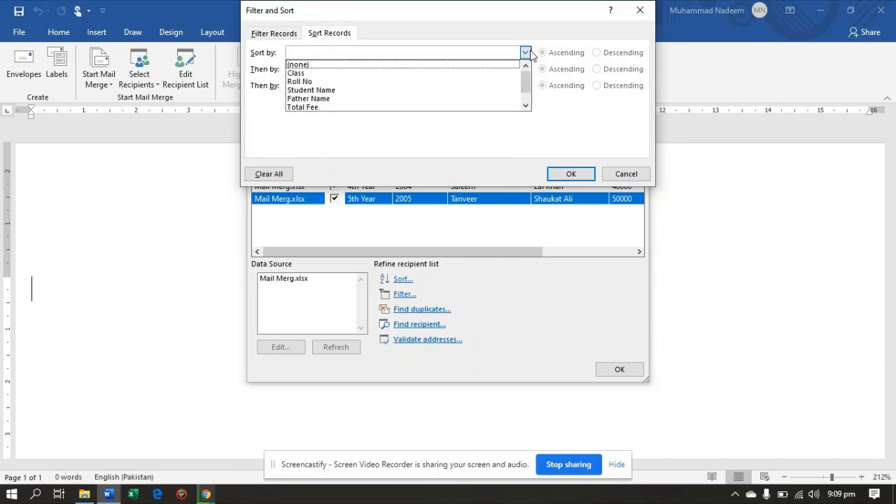
{"action": "left_click", "coordinate": [379, 90]}
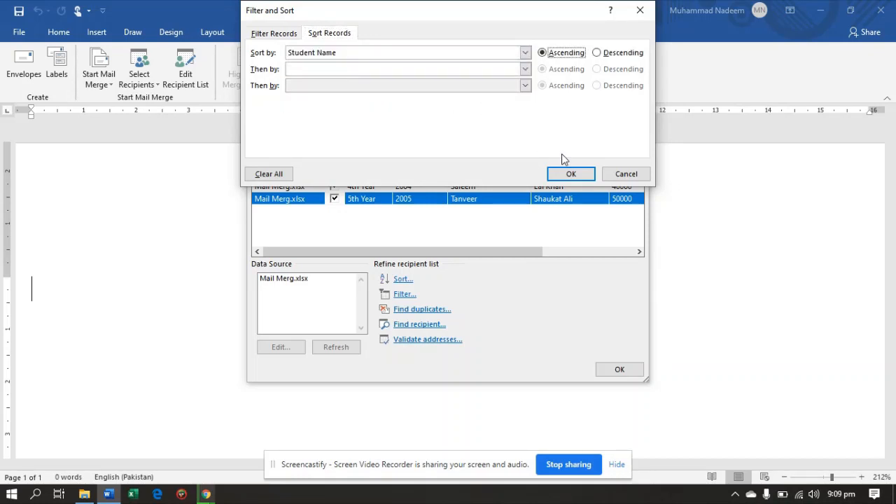
{"action": "left_click", "coordinate": [569, 175]}
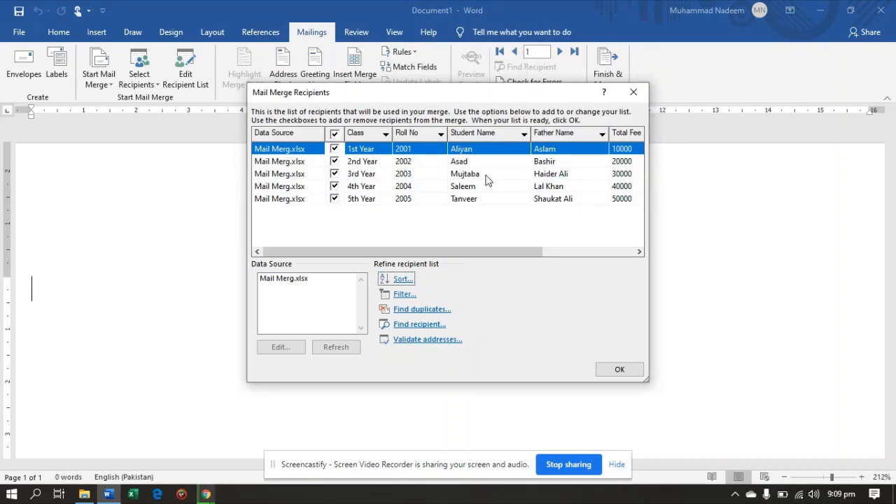
Change the recipient list's sort field to Class, in ascending order.
{"action": "left_click", "coordinate": [401, 280]}
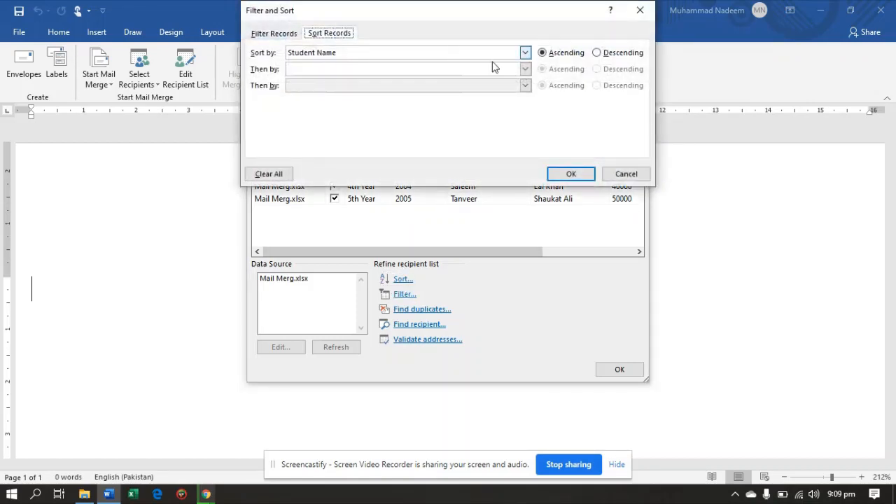
{"action": "left_click", "coordinate": [525, 53]}
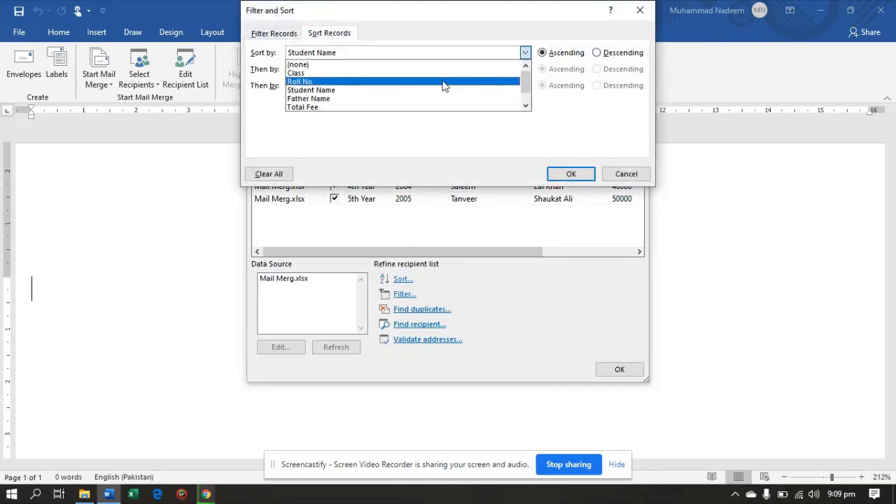
{"action": "left_click", "coordinate": [413, 75]}
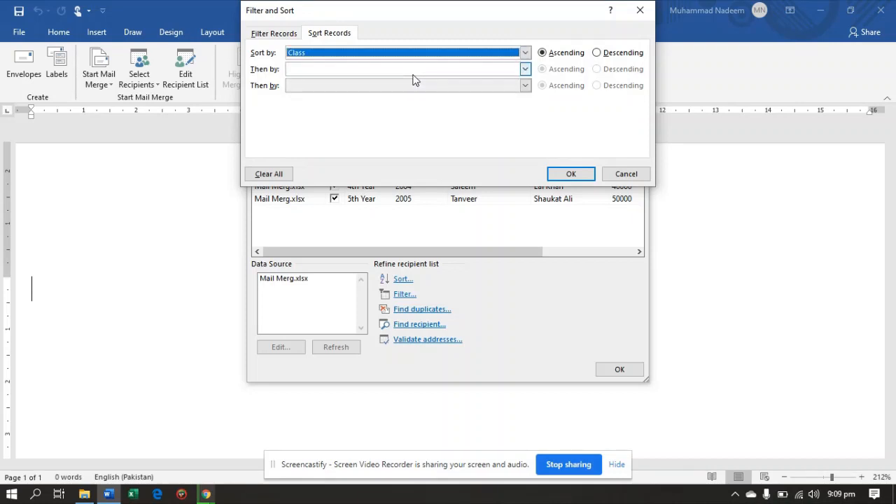
{"action": "left_click", "coordinate": [571, 175]}
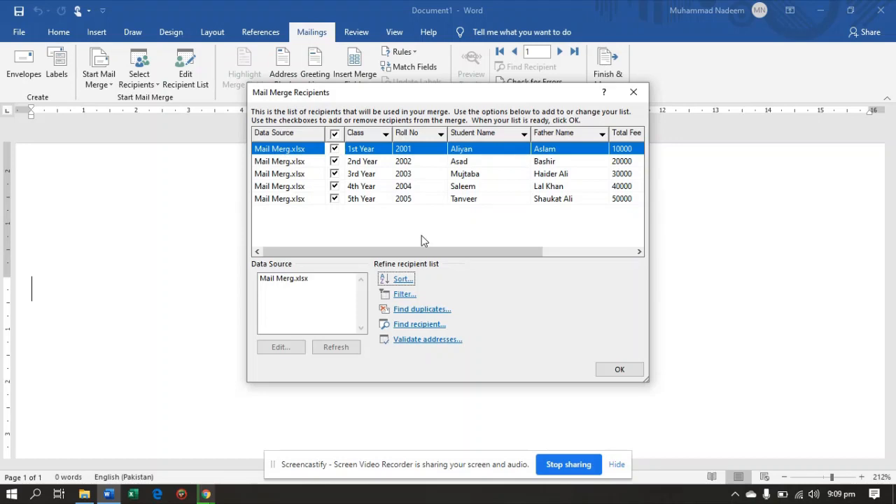
Examine the fields available for filtering the recipient list and its sort settings, then cancel without applying a filter.
{"action": "left_click", "coordinate": [404, 294]}
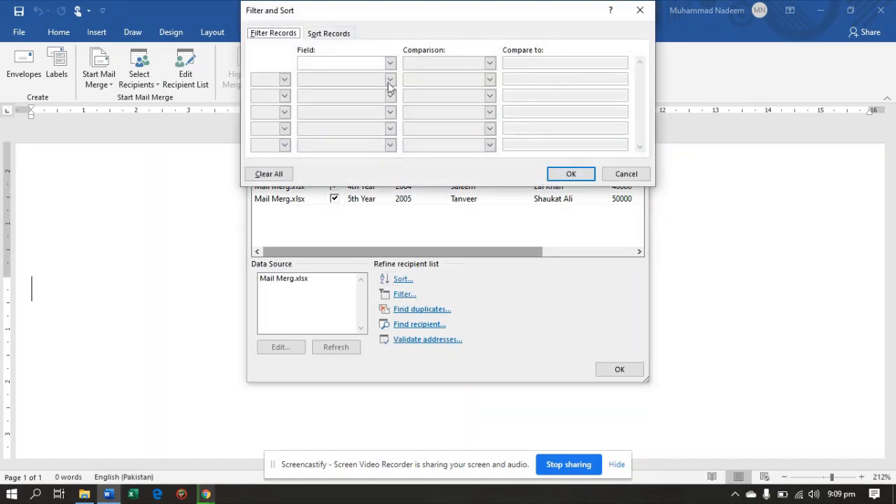
{"action": "left_click", "coordinate": [390, 63]}
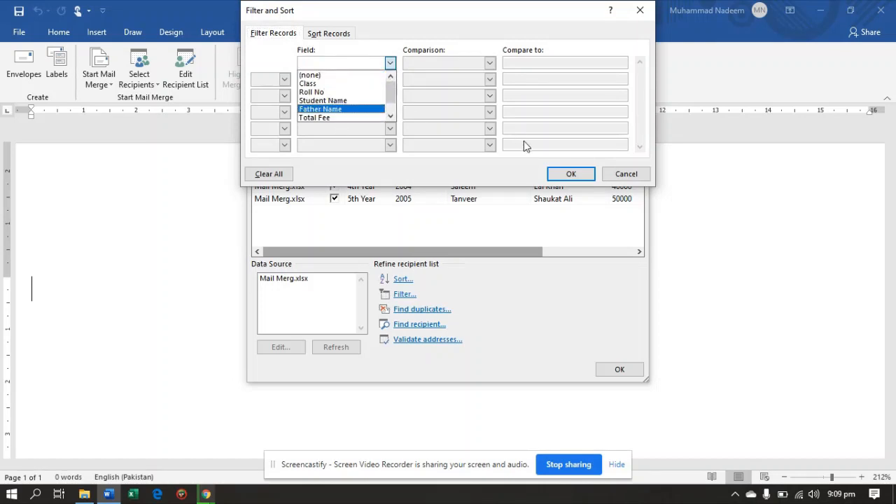
{"action": "left_click", "coordinate": [347, 44]}
{"action": "left_click", "coordinate": [343, 37]}
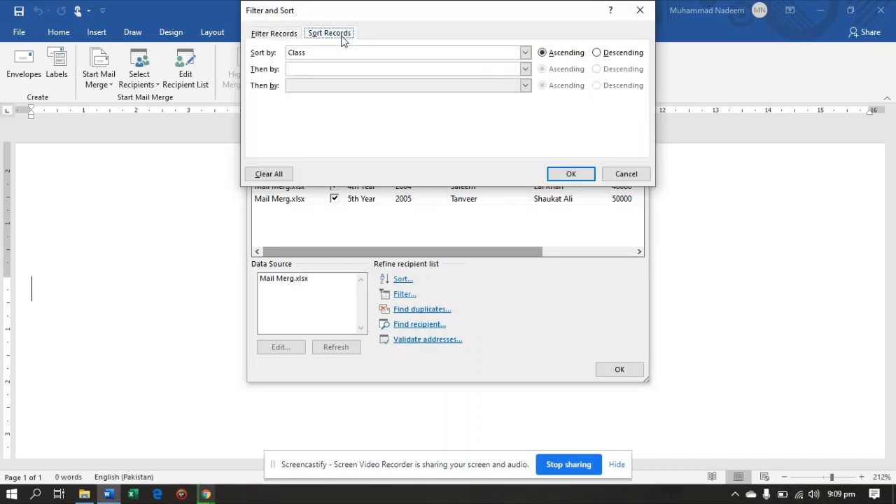
{"action": "left_click", "coordinate": [627, 173]}
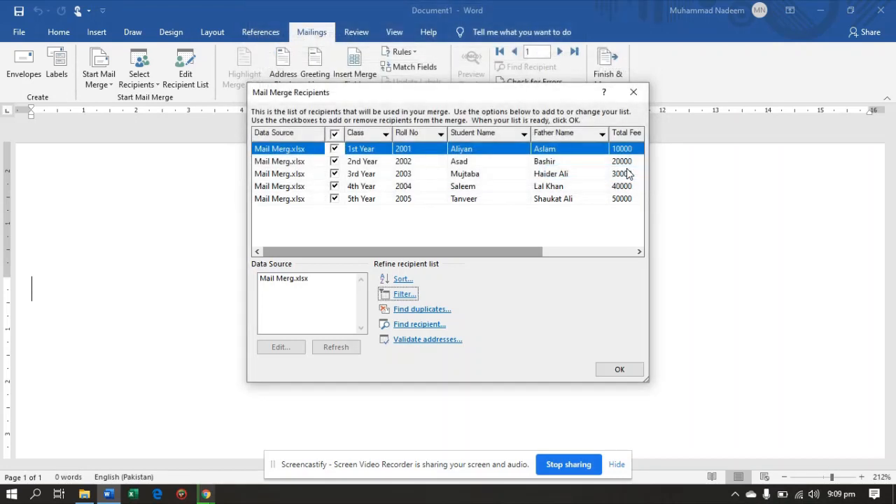
Sort the mail merge recipients by Student Name in descending order.
{"action": "left_click", "coordinate": [402, 281]}
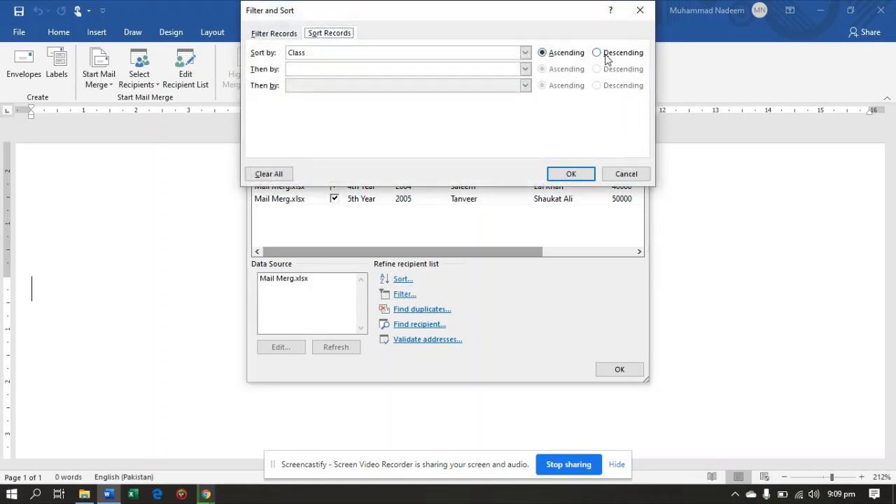
{"action": "left_click", "coordinate": [606, 54]}
{"action": "left_click", "coordinate": [525, 54]}
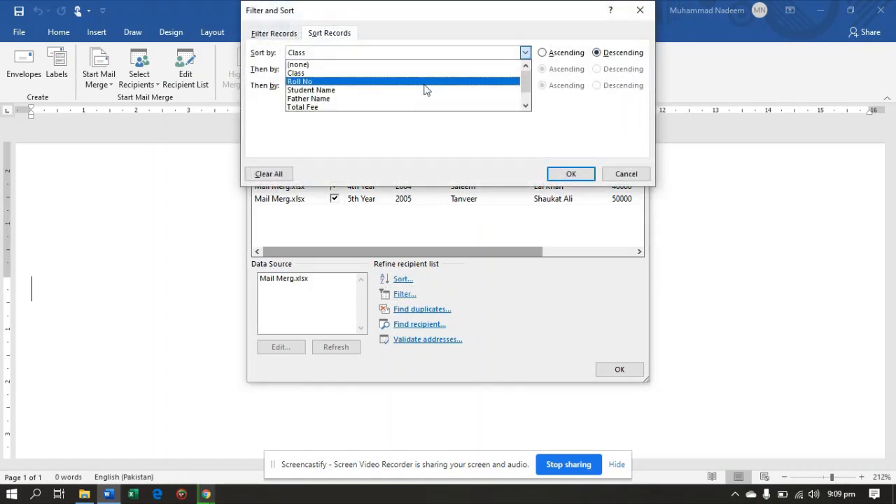
{"action": "left_click", "coordinate": [417, 88]}
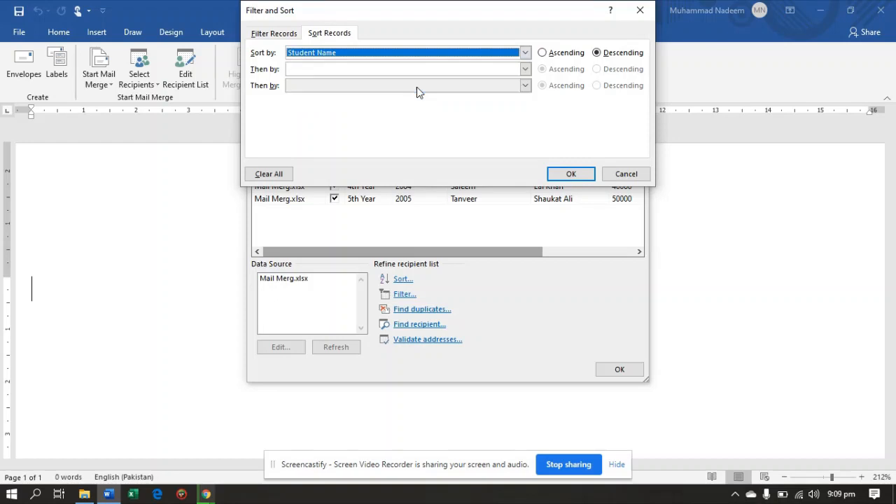
{"action": "left_click", "coordinate": [571, 174]}
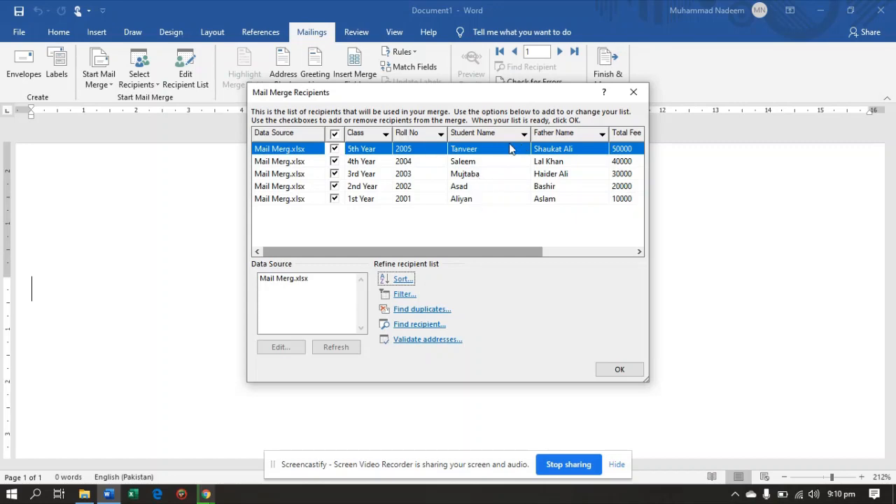
Switch the Student Name sort to ascending order and accept the recipient list.
{"action": "left_click", "coordinate": [403, 279]}
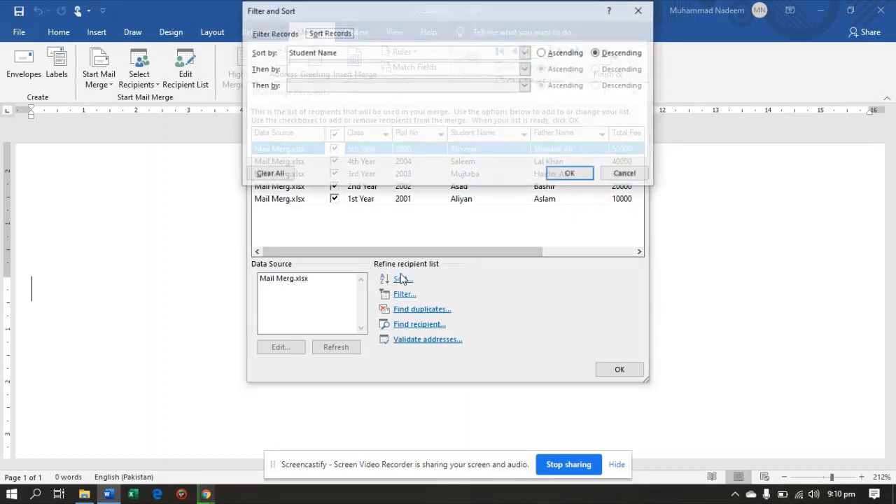
{"action": "left_click", "coordinate": [564, 55]}
{"action": "left_click", "coordinate": [572, 173]}
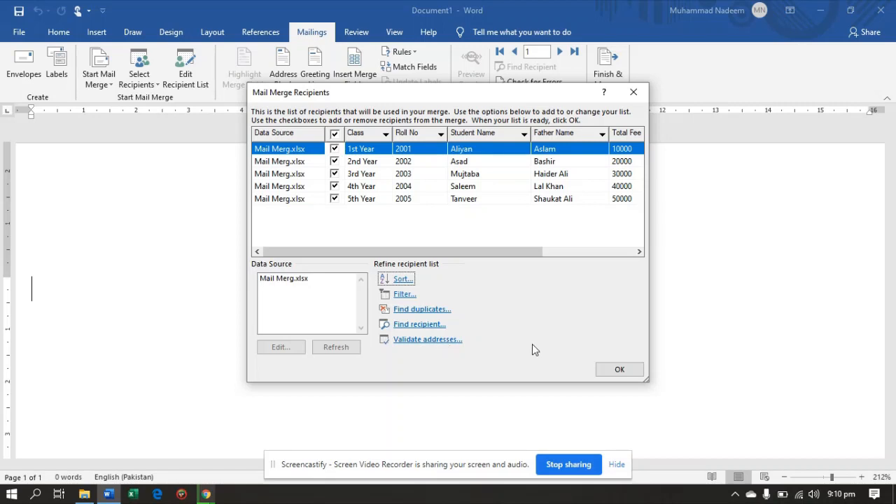
{"action": "left_click", "coordinate": [619, 370]}
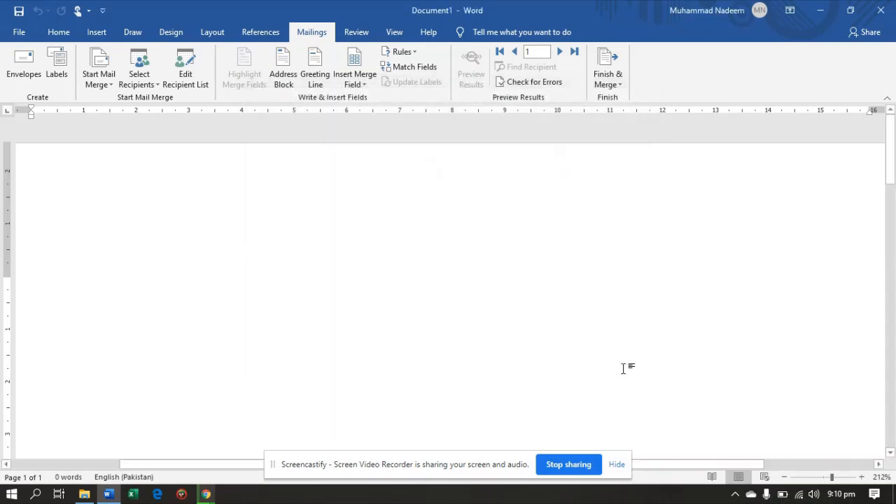
Examine the recipient name formats offered for an address block, then cancel without inserting it.
{"action": "left_click", "coordinate": [287, 79]}
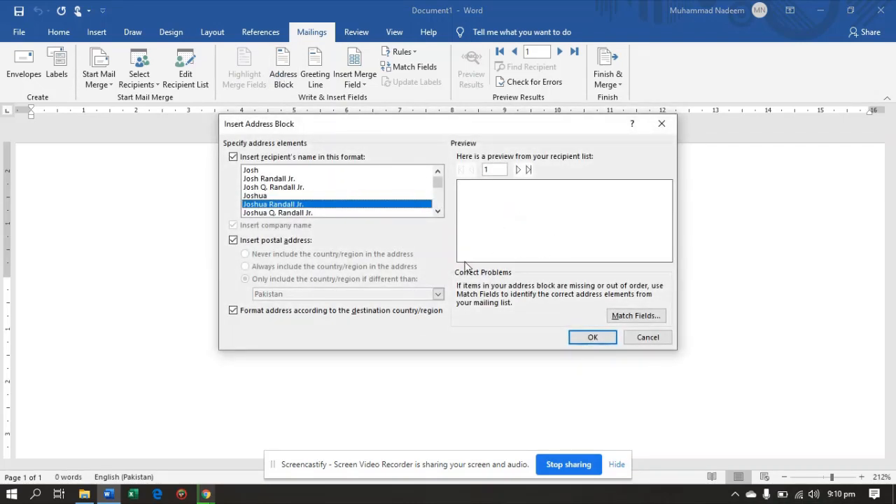
{"action": "left_click", "coordinate": [250, 172]}
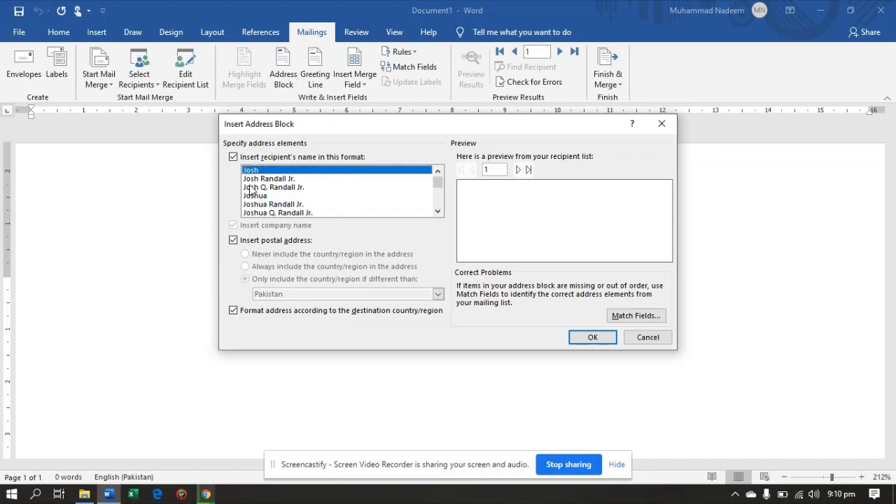
{"action": "key", "text": "Down"}
{"action": "key", "text": "Up"}
{"action": "key", "text": "Down"}
{"action": "key", "text": "Down"}
{"action": "key", "text": "Down"}
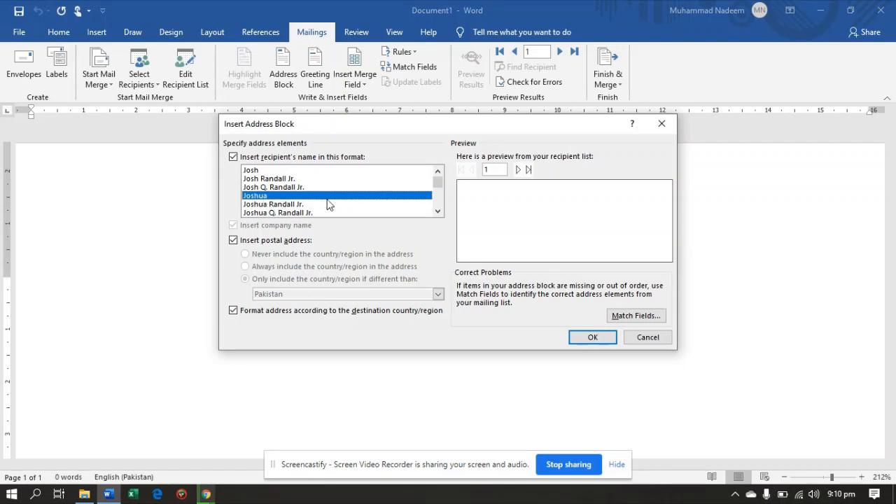
{"action": "left_click", "coordinate": [648, 338]}
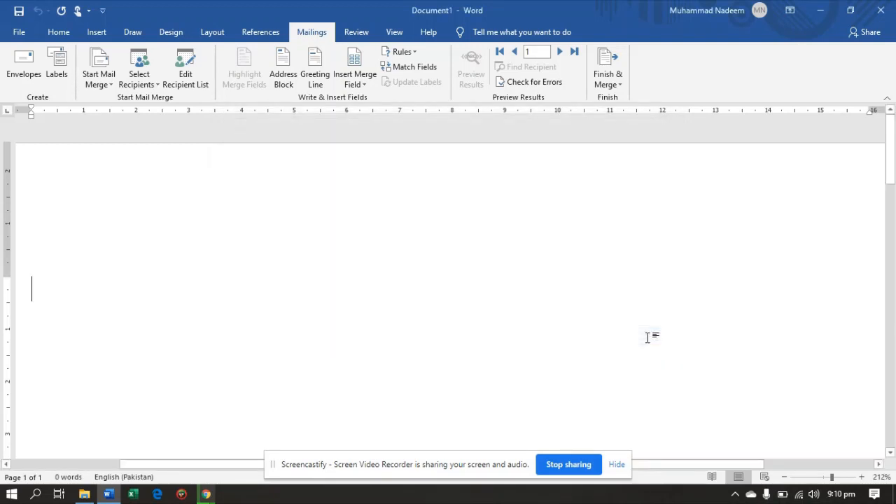
Examine the greeting line's salutation, name format and invalid-recipient options, then cancel without inserting it.
{"action": "left_click", "coordinate": [316, 87]}
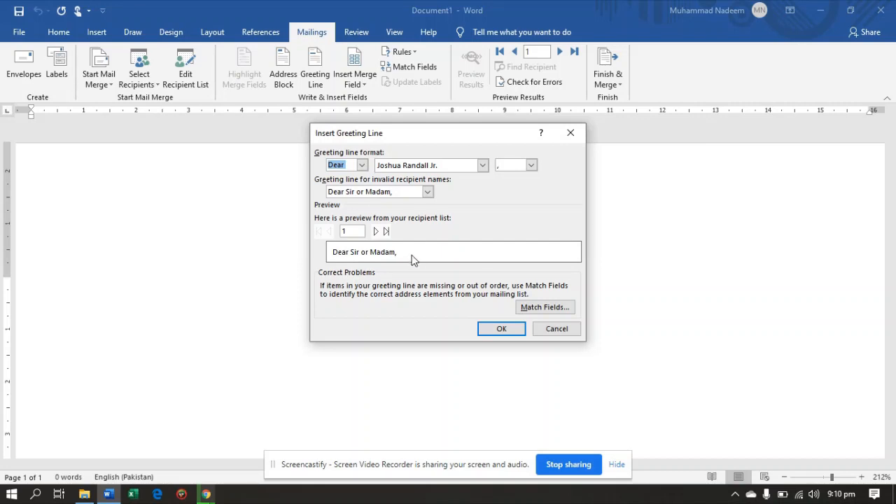
{"action": "left_click", "coordinate": [427, 193]}
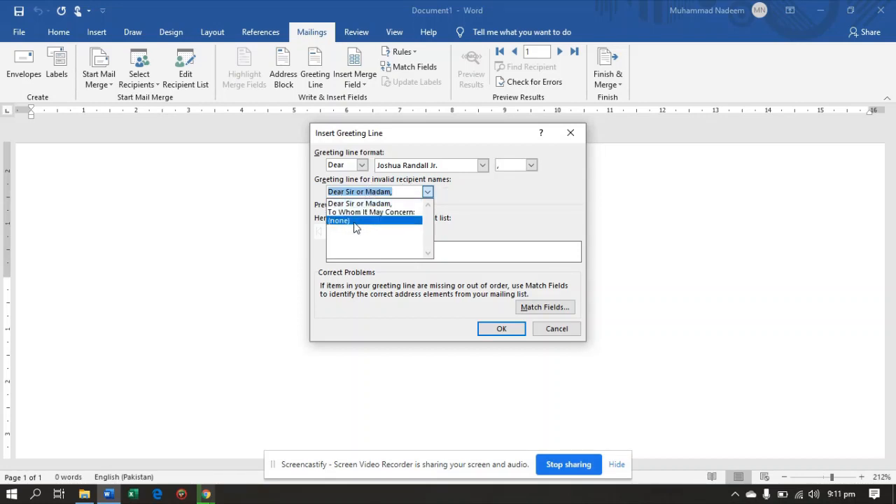
{"action": "left_click", "coordinate": [418, 190]}
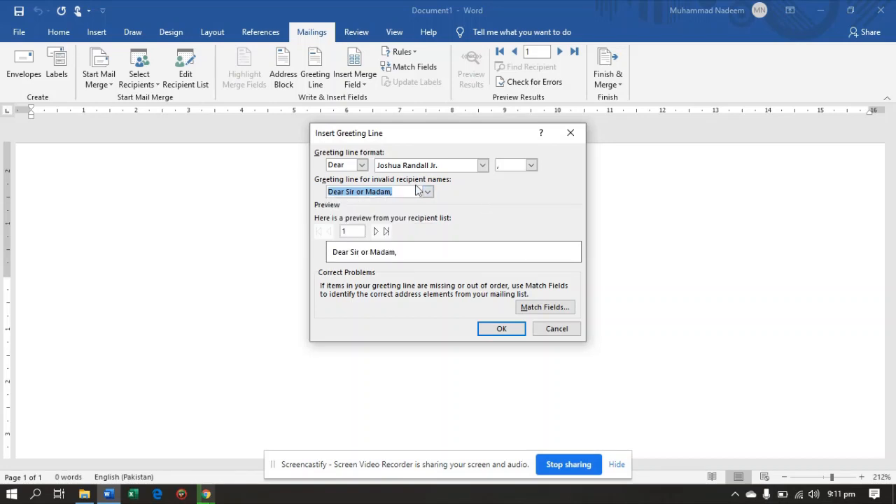
{"action": "left_click", "coordinate": [361, 165]}
{"action": "left_click", "coordinate": [354, 177]}
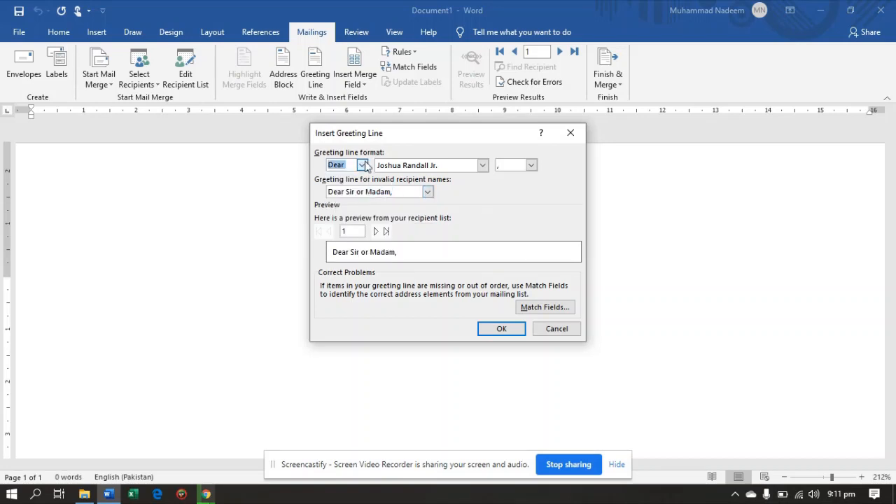
{"action": "left_click", "coordinate": [483, 165]}
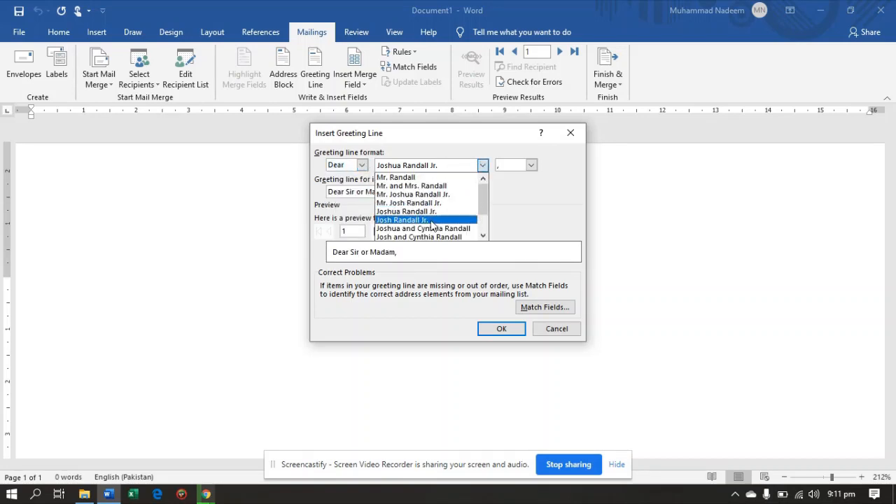
{"action": "left_click", "coordinate": [505, 196]}
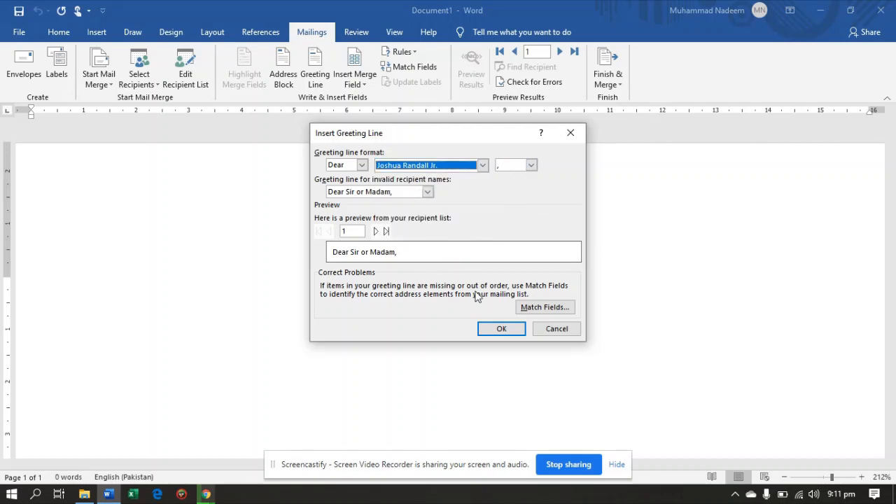
{"action": "left_click", "coordinate": [546, 332]}
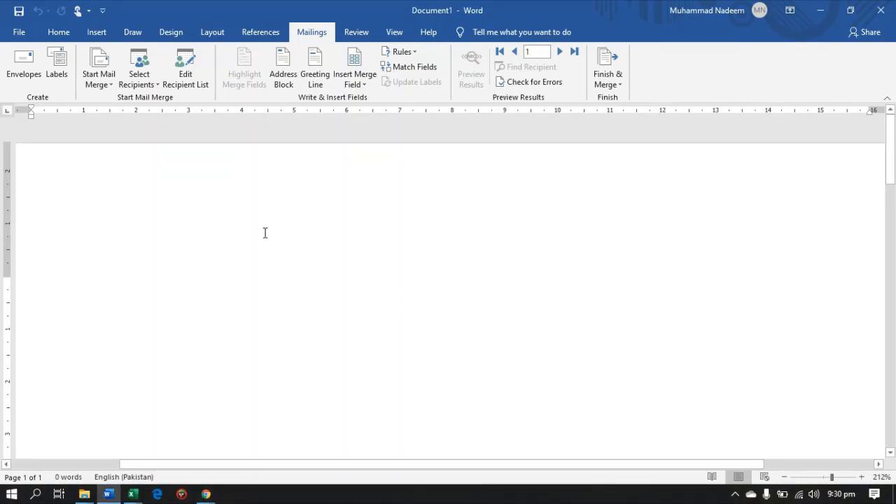
Check the available merge fields, then enter the heading "Fee Card" with the label "Class:" on the line below.
{"action": "left_click", "coordinate": [365, 88]}
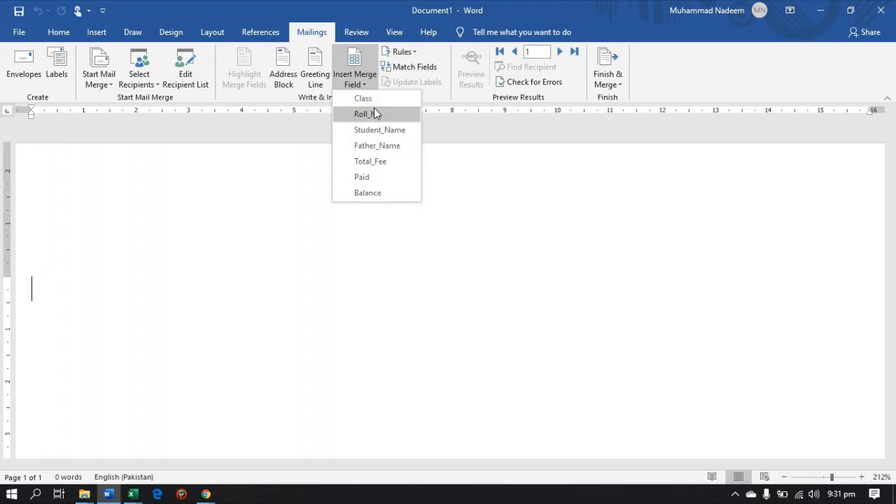
{"action": "left_click", "coordinate": [249, 235]}
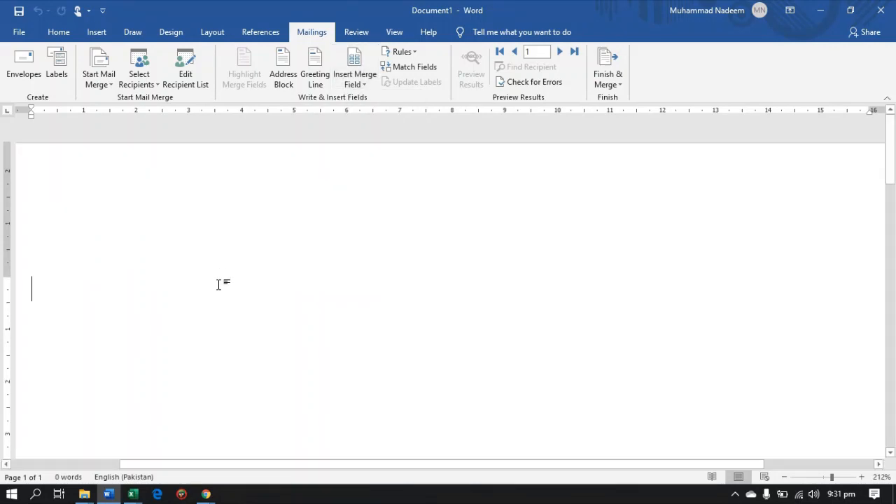
{"action": "type", "text": "Fee "}
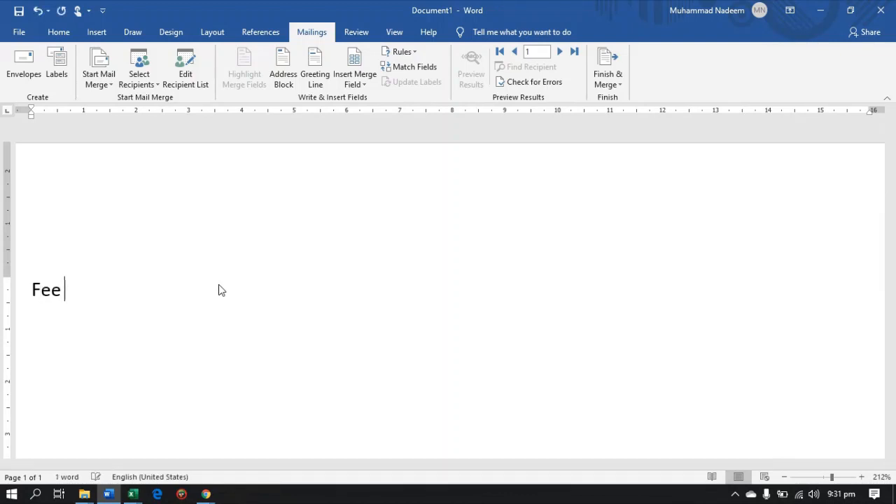
{"action": "type", "text": "Card"}
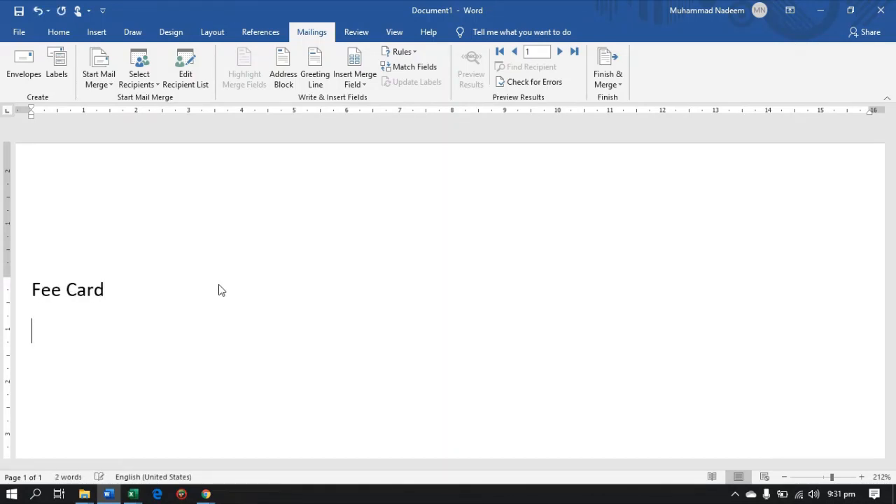
{"action": "key", "text": "Return"}
{"action": "type", "text": "Class:"}
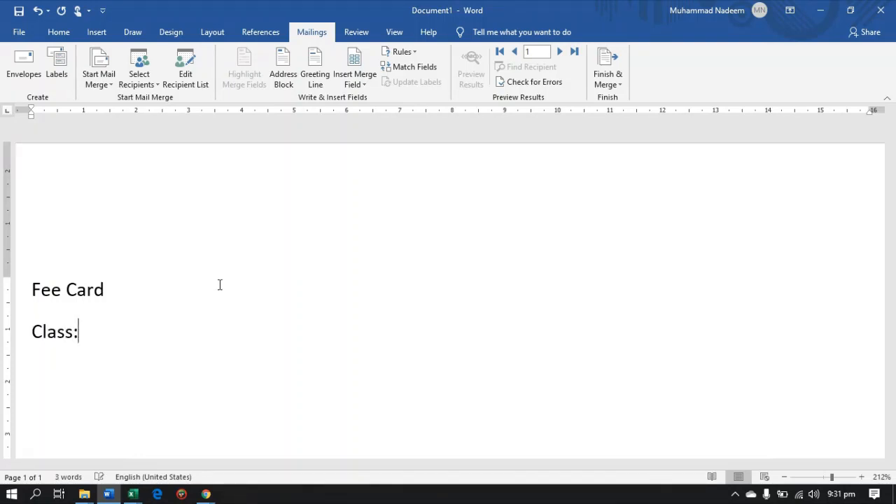
Add the labels "Roll No:", "Name:" and "Father Name:" on separate lines below "Class:".
{"action": "key", "text": "Return"}
{"action": "type", "text": "Roll No:"}
{"action": "key", "text": "Return"}
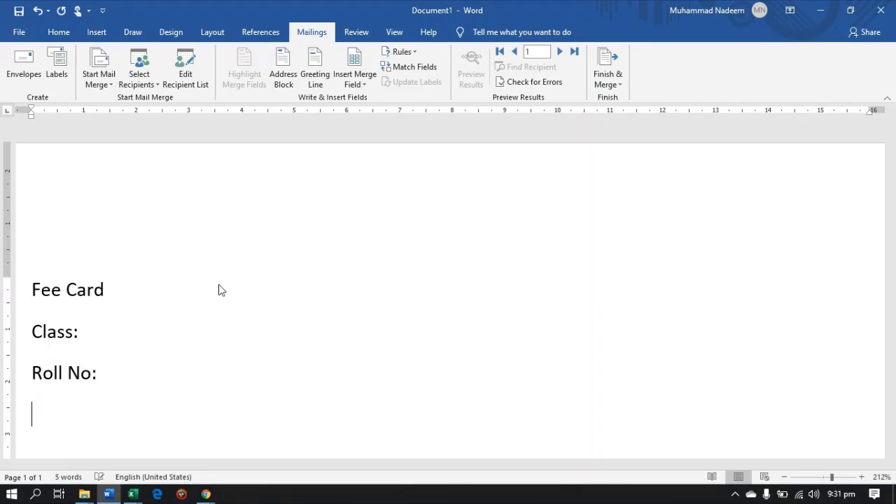
{"action": "type", "text": "Name:"}
{"action": "key", "text": "Return"}
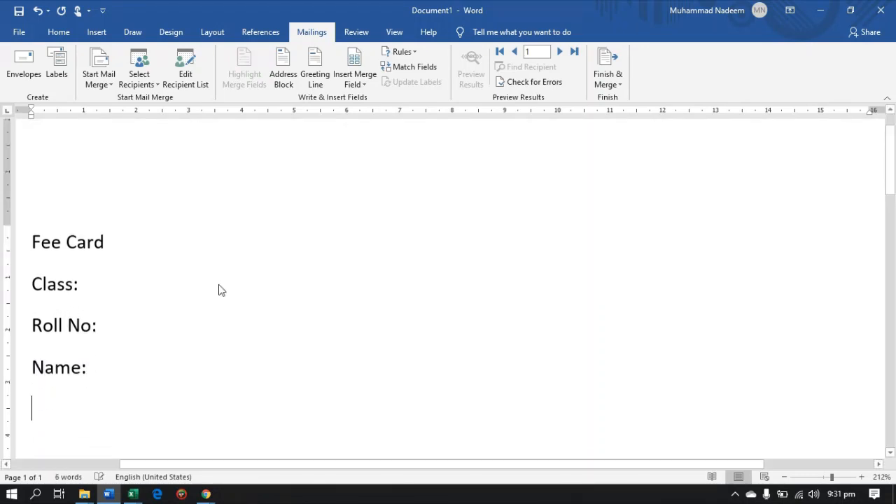
{"action": "type", "text": "Fate"}
{"action": "key", "text": "BackSpace"}
{"action": "type", "text": "her "}
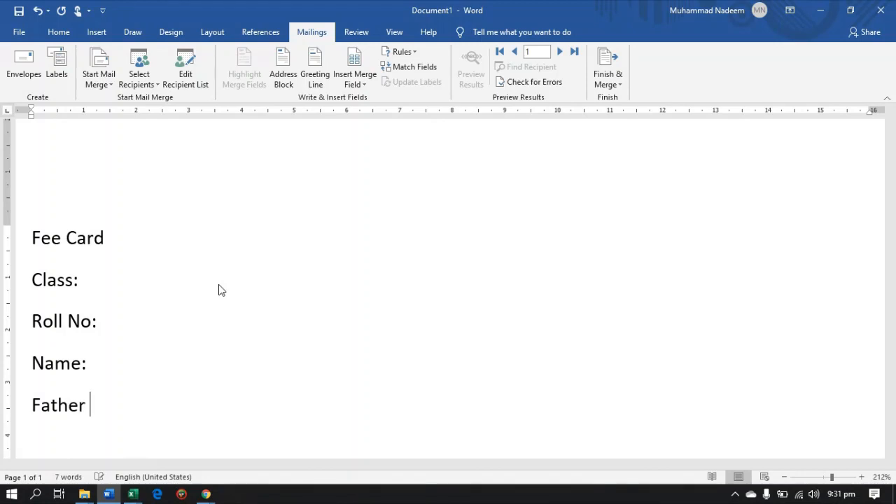
{"action": "type", "text": "Name"}
{"action": "key", "text": "Return"}
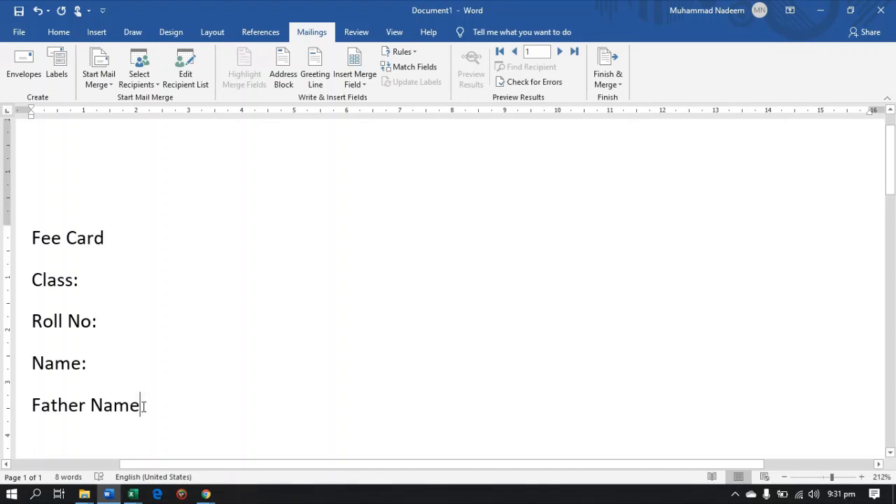
{"action": "type", "text": ":"}
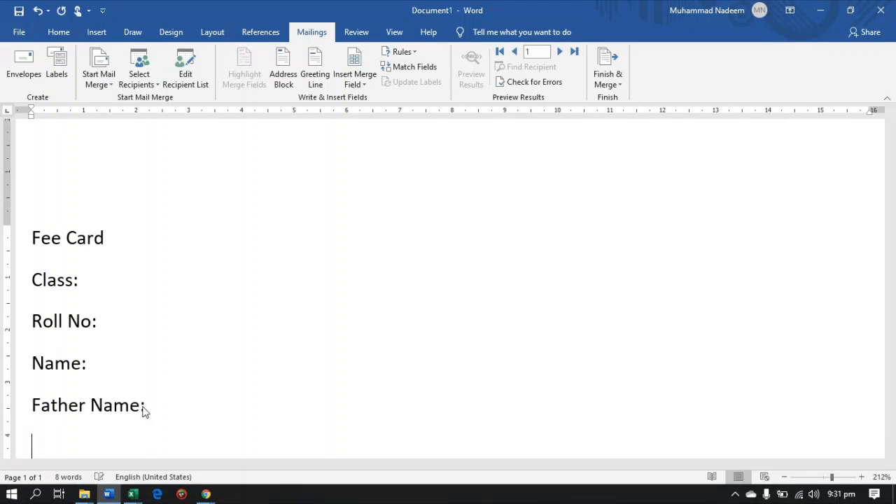
Insert a one-row, three-column table below "Father Name:" with the headers "Total Fee", "Paid Fee" and "Balance".
{"action": "key", "text": "Return"}
{"action": "key", "text": "Return"}
{"action": "key", "text": "Return"}
{"action": "key", "text": "Return"}
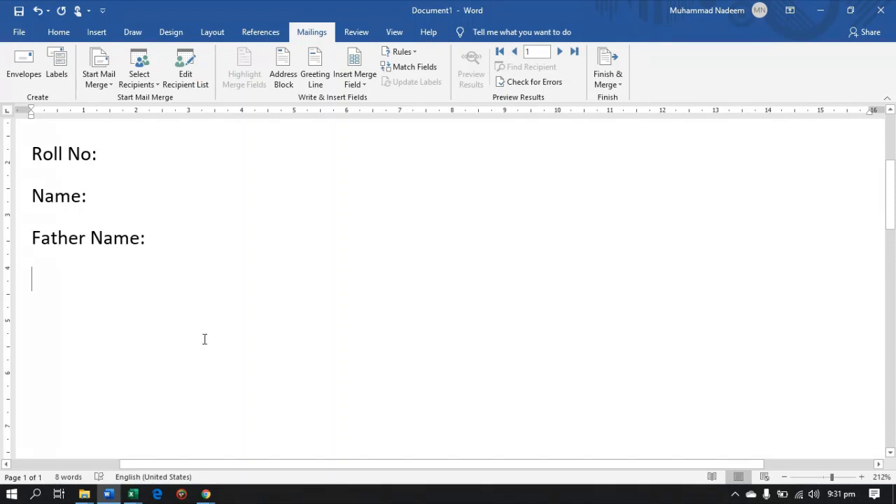
{"action": "left_click", "coordinate": [96, 32]}
{"action": "left_click", "coordinate": [92, 79]}
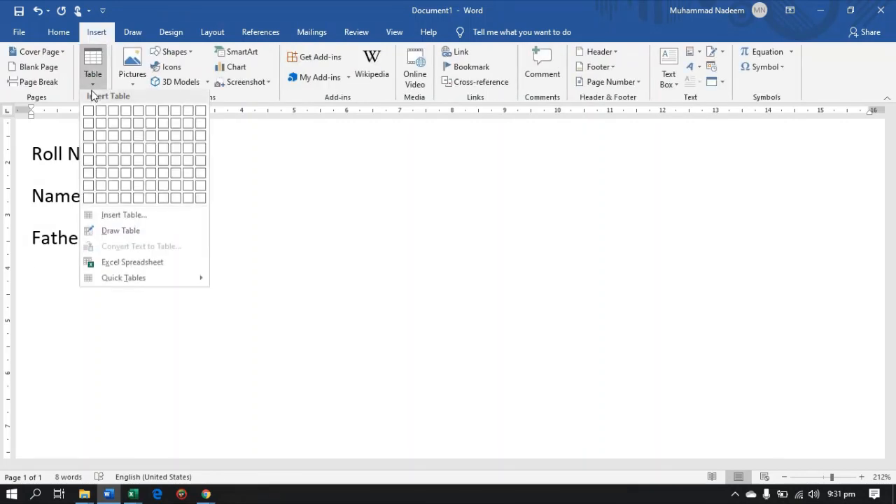
{"action": "left_click", "coordinate": [116, 116]}
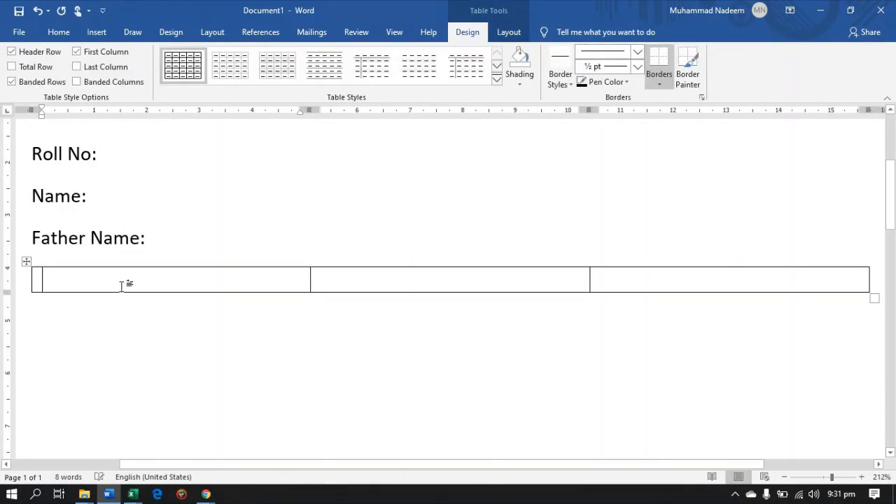
{"action": "type", "text": "Total Fee"}
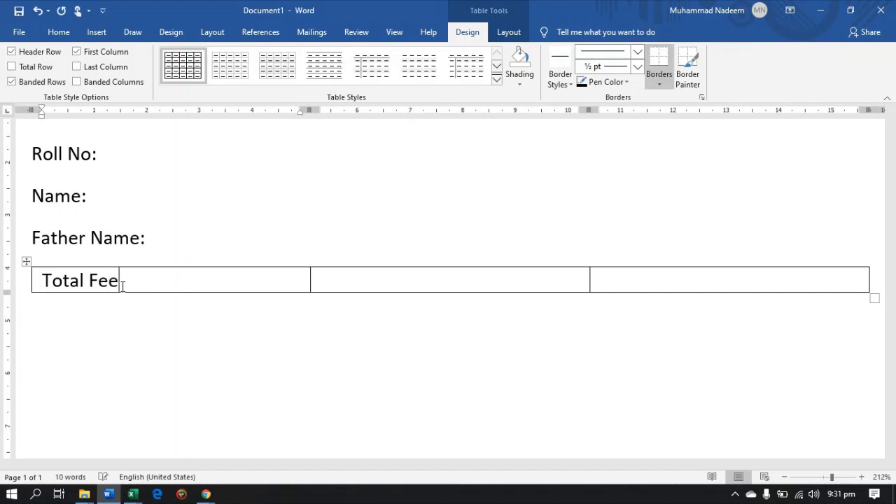
{"action": "key", "text": "Tab"}
{"action": "type", "text": "Paid Fee"}
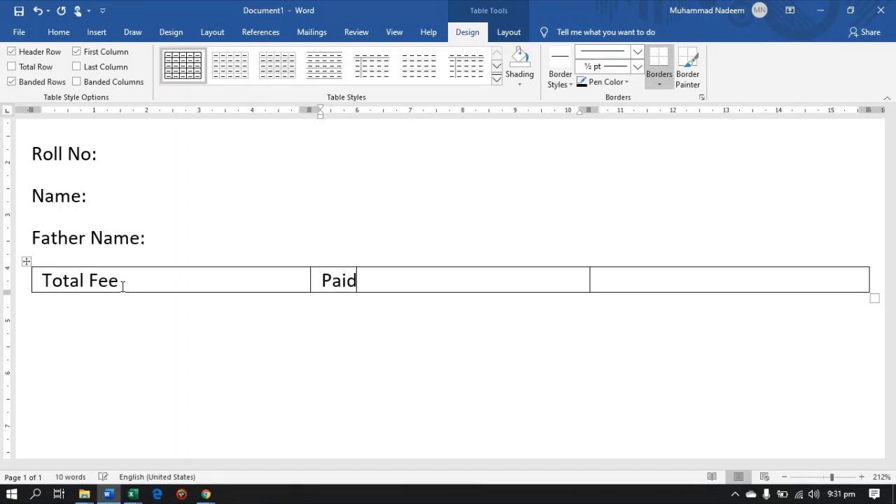
{"action": "key", "text": "Tab"}
{"action": "type", "text": "Balance"}
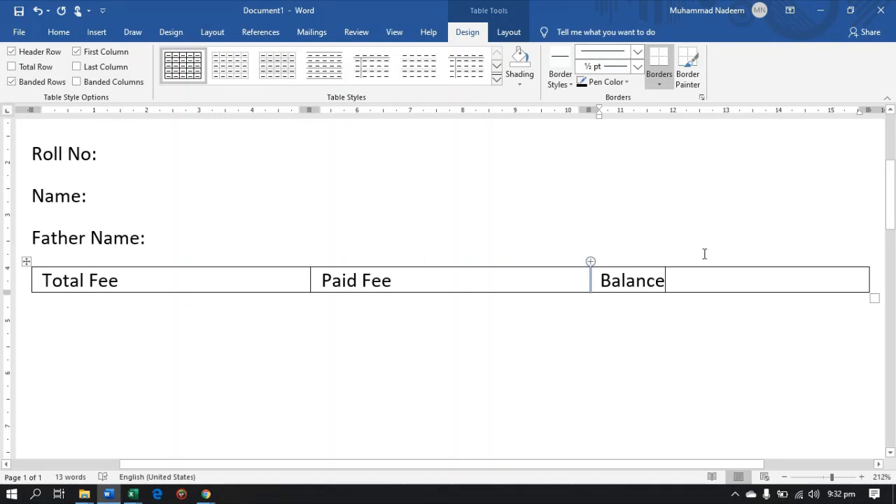
Center the text of the table's header row and add a second, empty row beneath it.
{"action": "left_click_drag", "start_coordinate": [695, 286], "coordinate": [237, 278]}
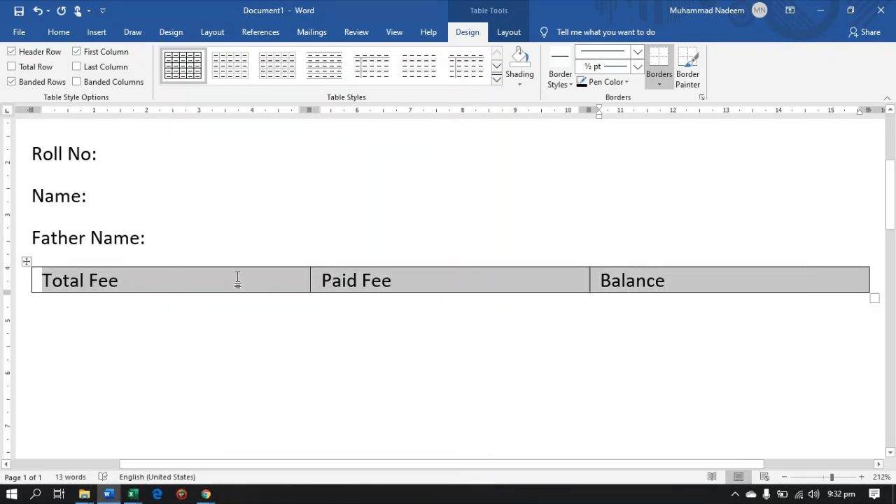
{"action": "left_click", "coordinate": [91, 34]}
{"action": "left_click", "coordinate": [60, 32]}
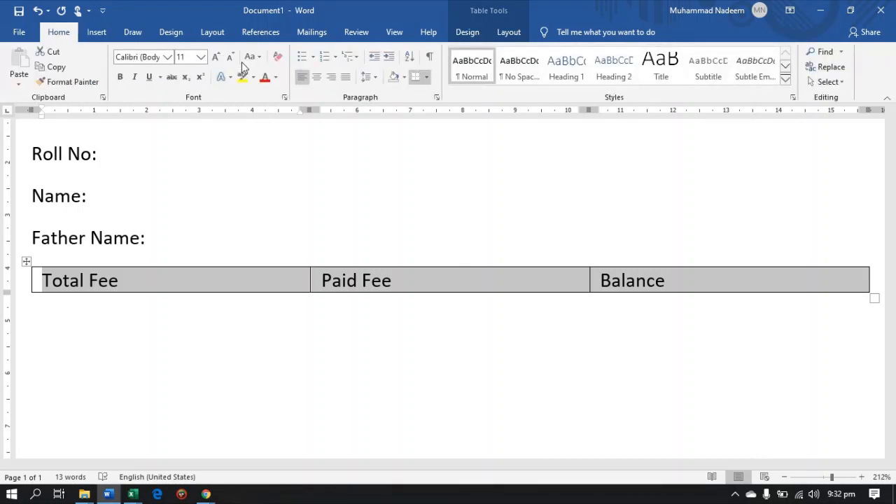
{"action": "left_click", "coordinate": [319, 78]}
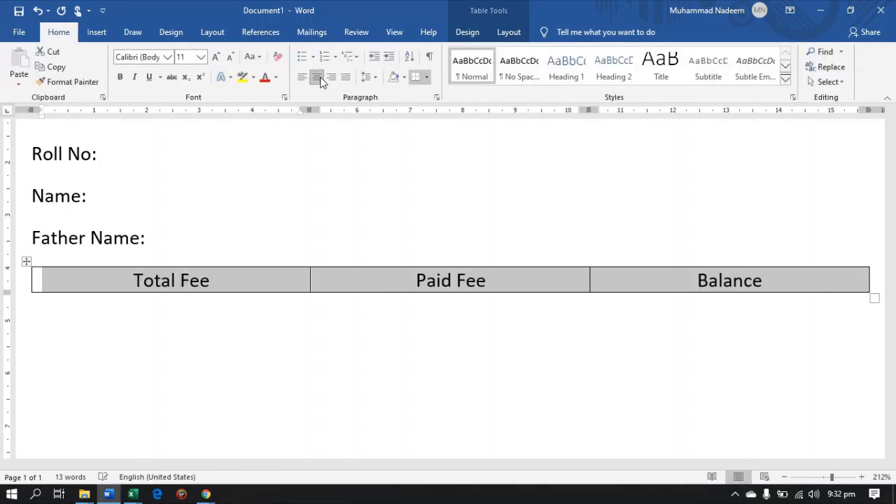
{"action": "left_click", "coordinate": [814, 283]}
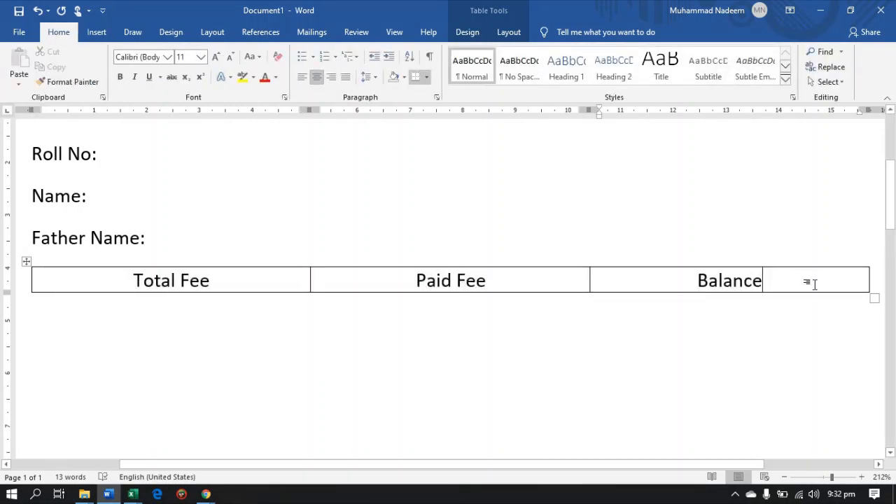
{"action": "key", "text": "Tab"}
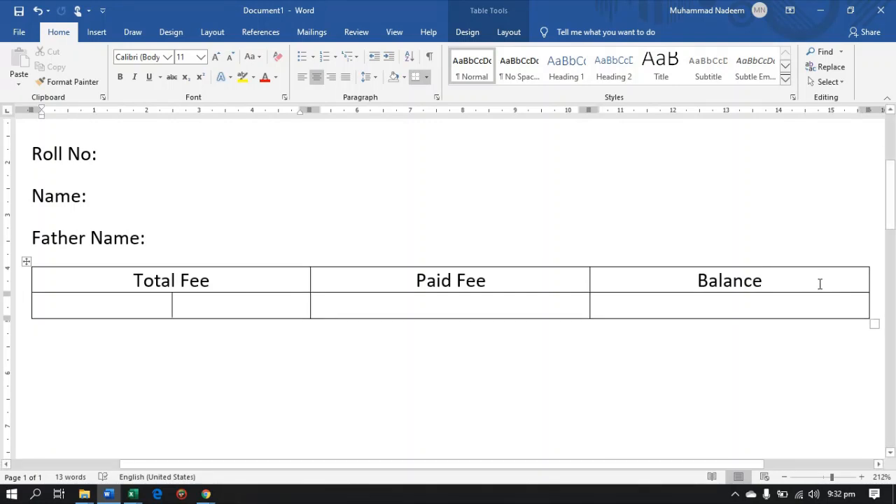
Format the "Fee Card" heading as centered, uppercase, bold and underlined at 14 pt.
{"action": "left_click", "coordinate": [816, 284]}
{"action": "left_click", "coordinate": [826, 477]}
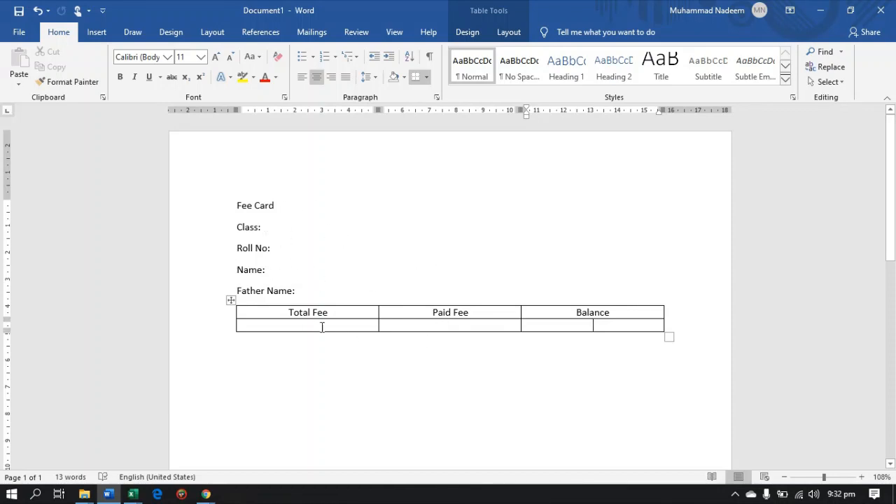
{"action": "triple_click", "coordinate": [255, 210]}
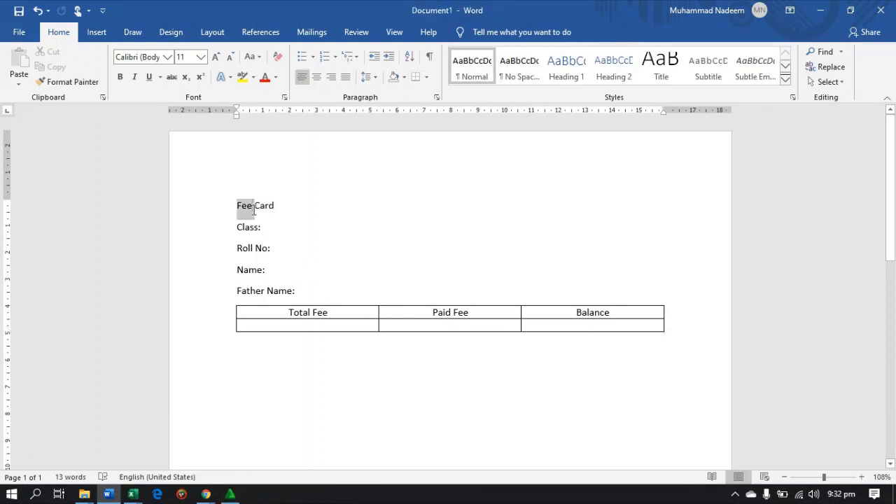
{"action": "left_click", "coordinate": [314, 81]}
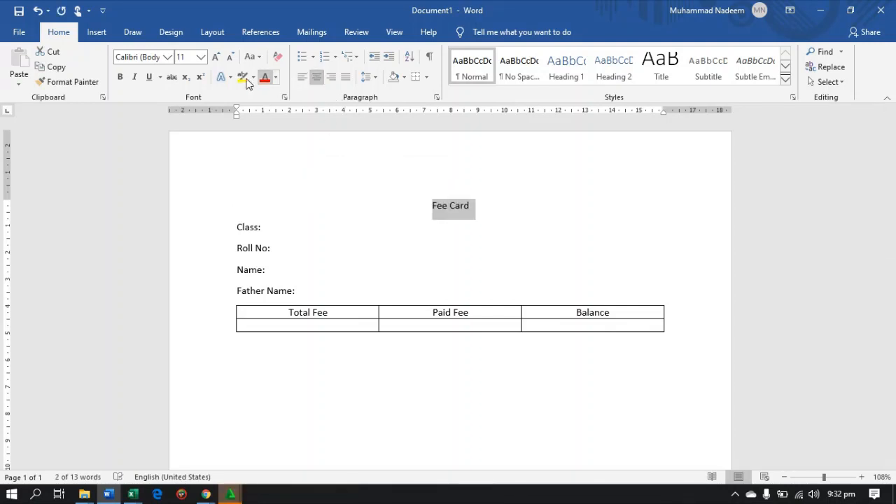
{"action": "left_click", "coordinate": [258, 57]}
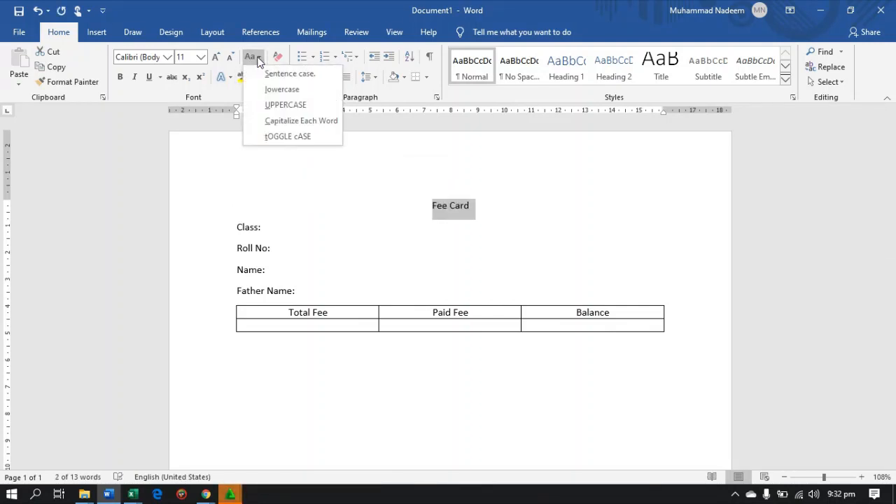
{"action": "left_click", "coordinate": [260, 104]}
{"action": "key", "text": "ctrl+b"}
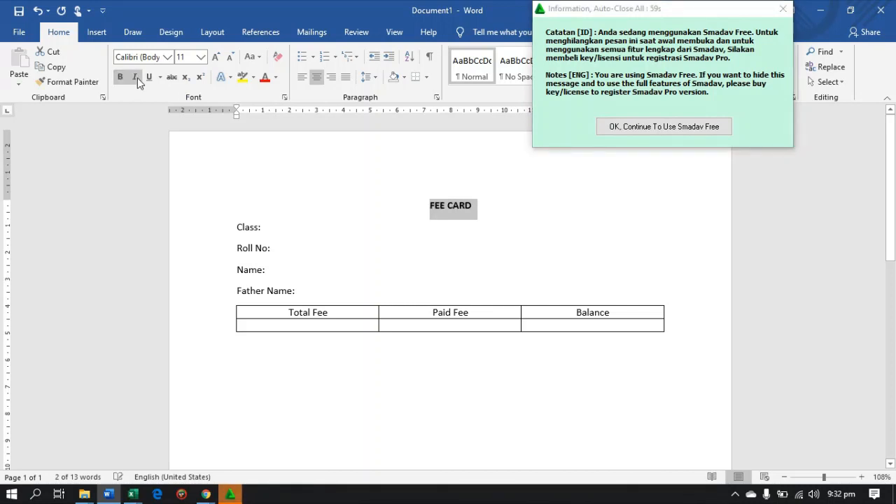
{"action": "left_click", "coordinate": [145, 77]}
{"action": "left_click", "coordinate": [217, 57]}
{"action": "left_click", "coordinate": [216, 58]}
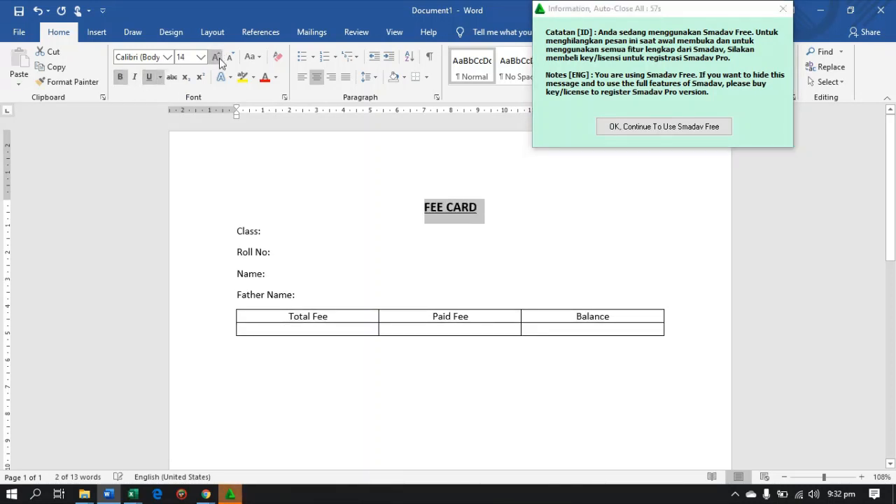
Make the four labels from "Class:" to "Father Name:" and the table's header row bold.
{"action": "left_click", "coordinate": [259, 228]}
{"action": "left_click_drag", "start_coordinate": [219, 238], "coordinate": [224, 319]}
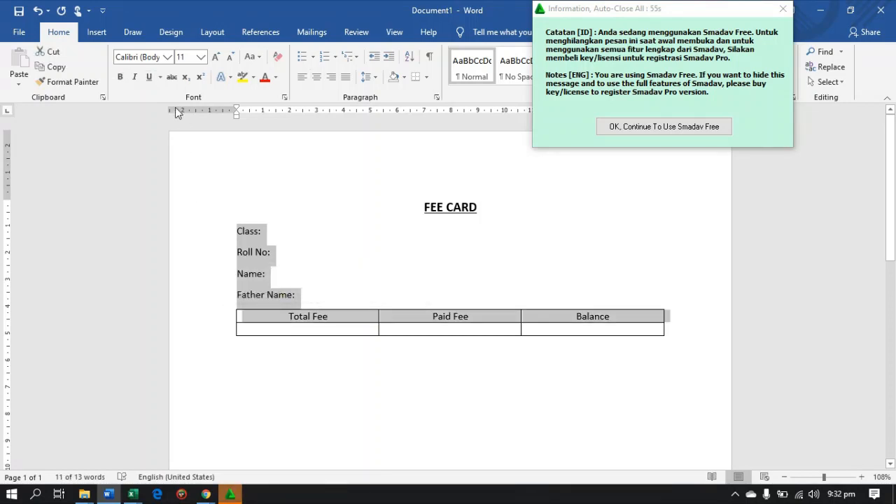
{"action": "left_click", "coordinate": [121, 77]}
Close the Smadav pop-up windows and insert the Class merge field one tab stop after the "Class:" label.
{"action": "left_click", "coordinate": [294, 241]}
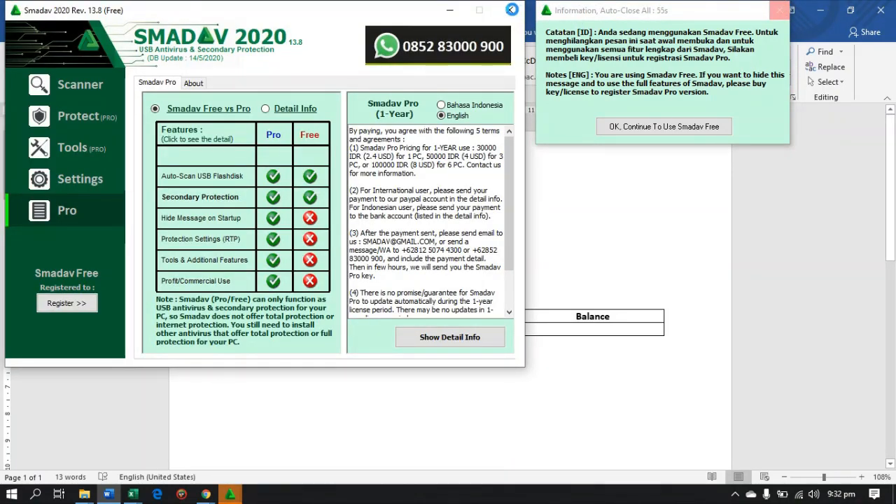
{"action": "left_click", "coordinate": [512, 9]}
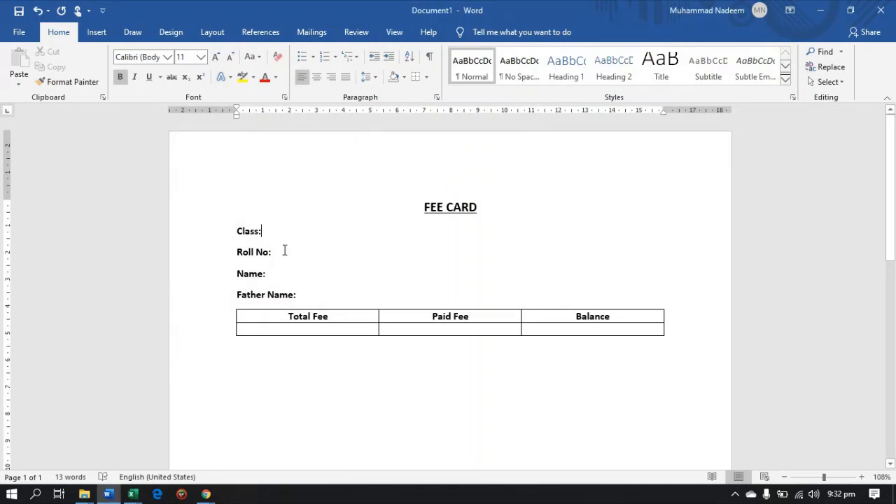
{"action": "key", "text": "Tab"}
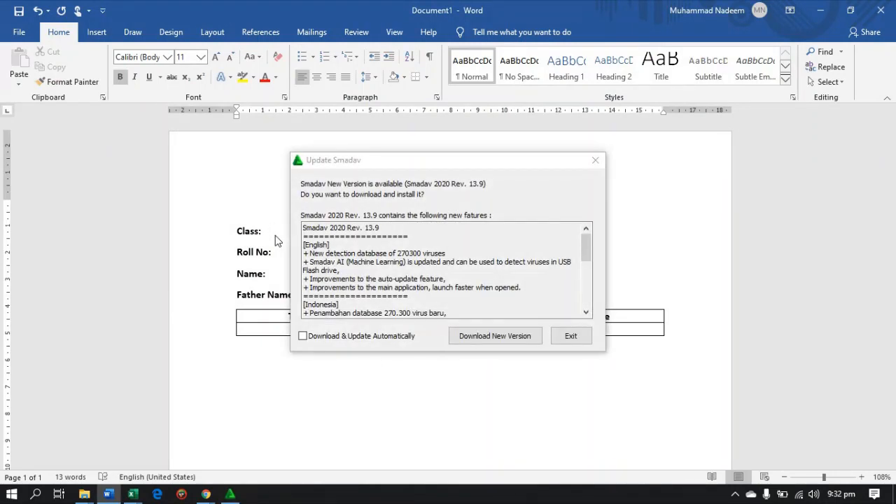
{"action": "left_click", "coordinate": [594, 161]}
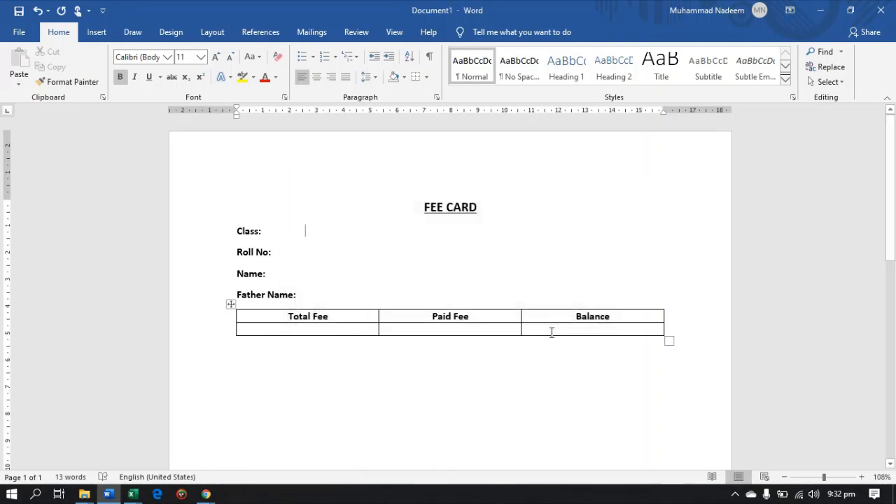
{"action": "left_click", "coordinate": [313, 33]}
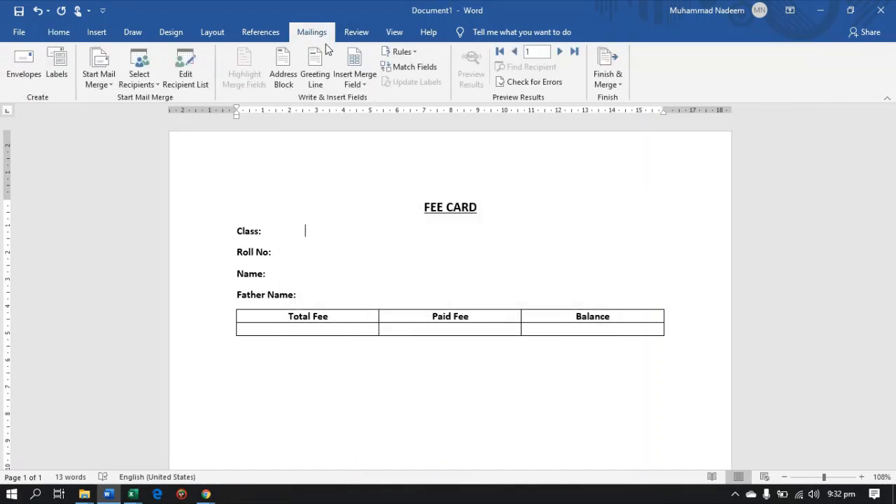
{"action": "left_click", "coordinate": [367, 86]}
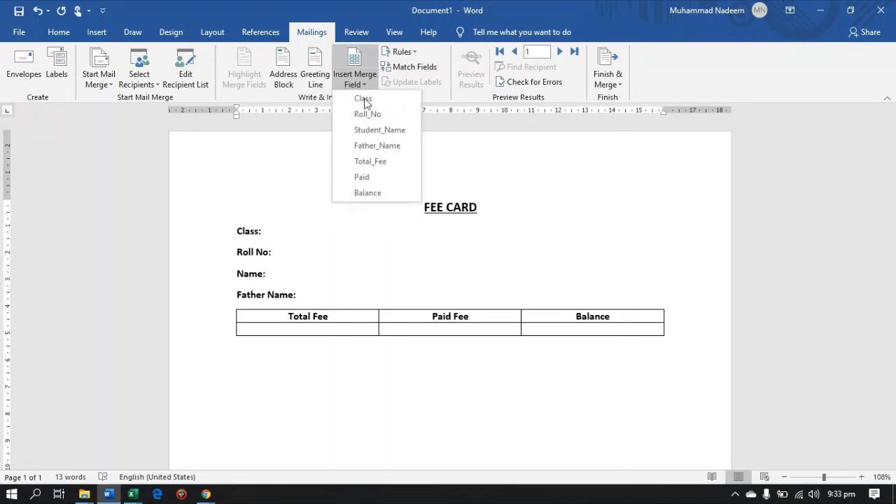
{"action": "left_click", "coordinate": [375, 100]}
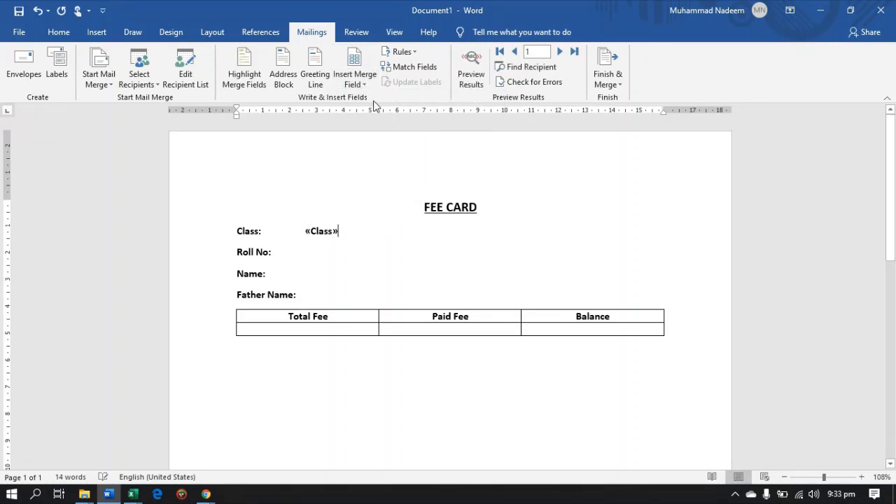
Insert the Roll_No merge field after the "Roll No:" label, aligned with the Class field above.
{"action": "left_click", "coordinate": [305, 253]}
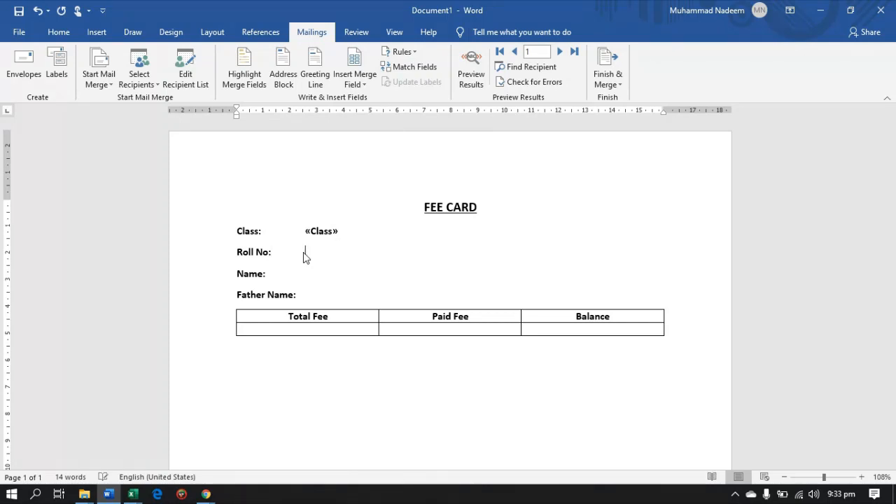
{"action": "left_click", "coordinate": [315, 74]}
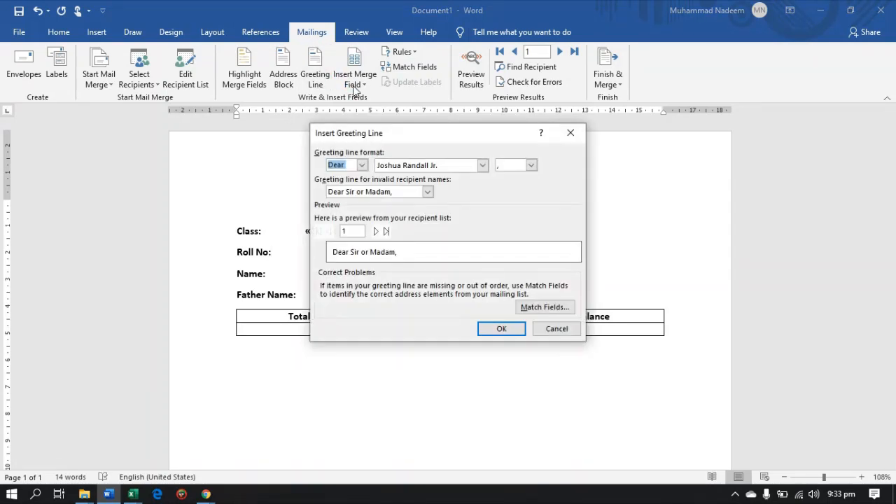
{"action": "left_click", "coordinate": [574, 133]}
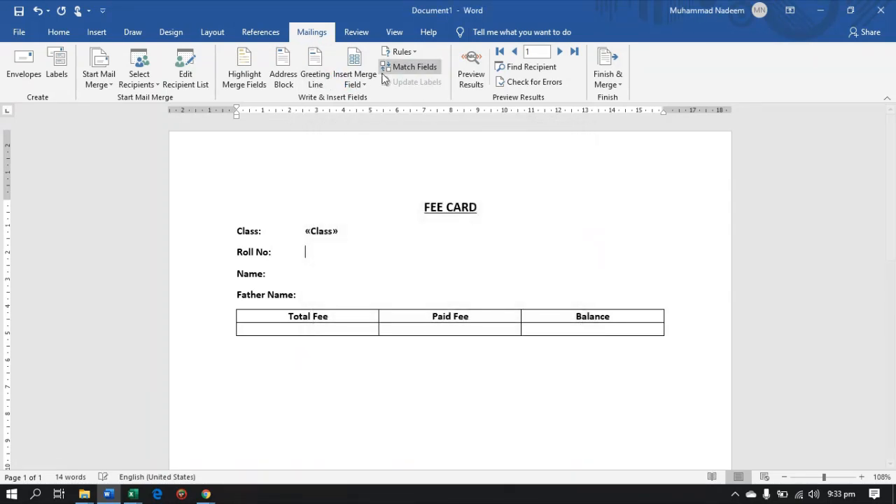
{"action": "left_click", "coordinate": [355, 81]}
{"action": "left_click", "coordinate": [366, 115]}
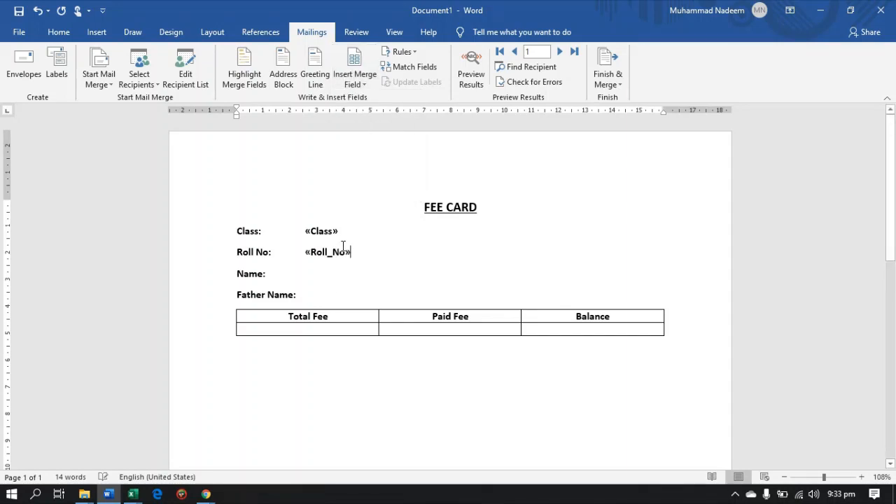
Insert the Student_Name merge field after "Name:" and the Father_Name field after "Father Name:", aligned with the fields above.
{"action": "left_click", "coordinate": [311, 275]}
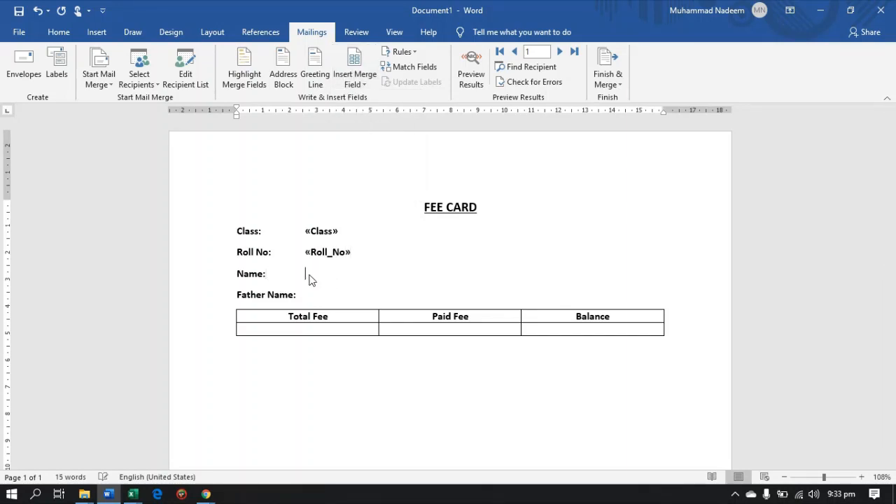
{"action": "left_click", "coordinate": [364, 85]}
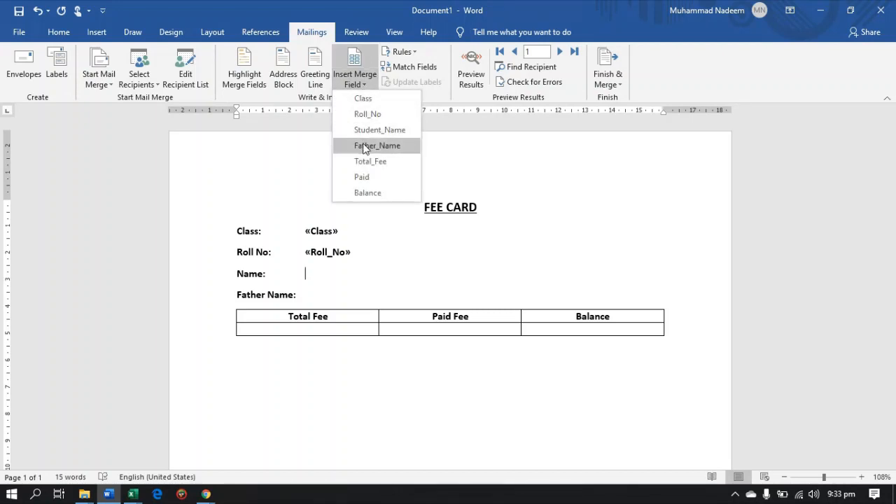
{"action": "left_click", "coordinate": [384, 123]}
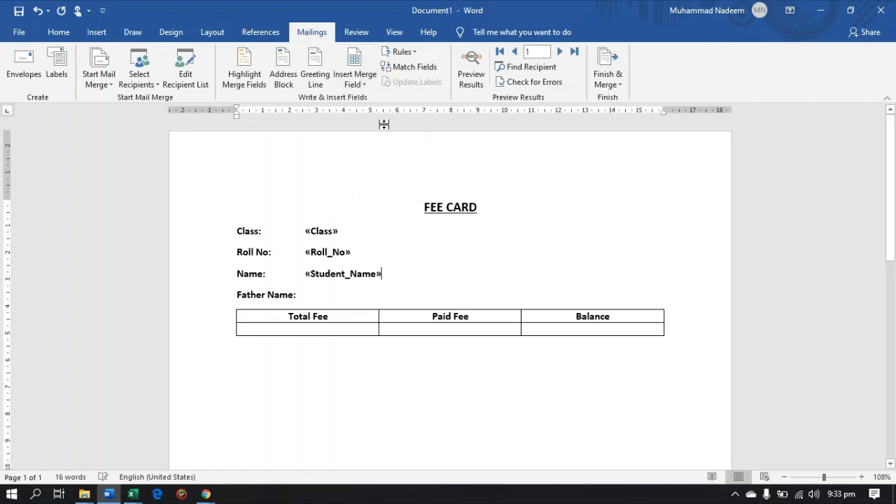
{"action": "double_click", "coordinate": [316, 294]}
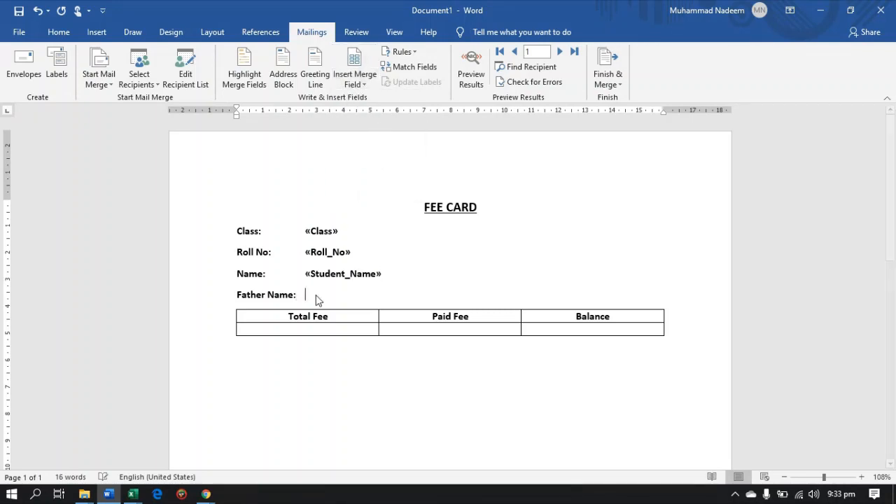
{"action": "left_click", "coordinate": [361, 96]}
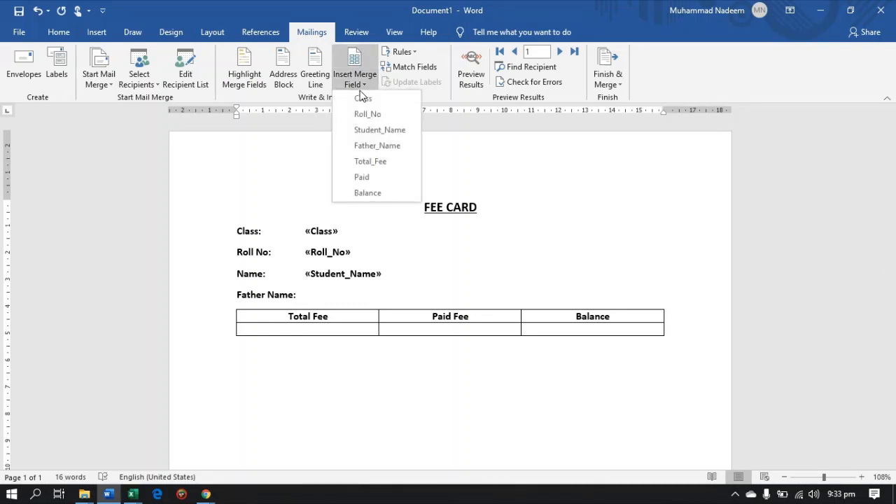
{"action": "left_click", "coordinate": [385, 149]}
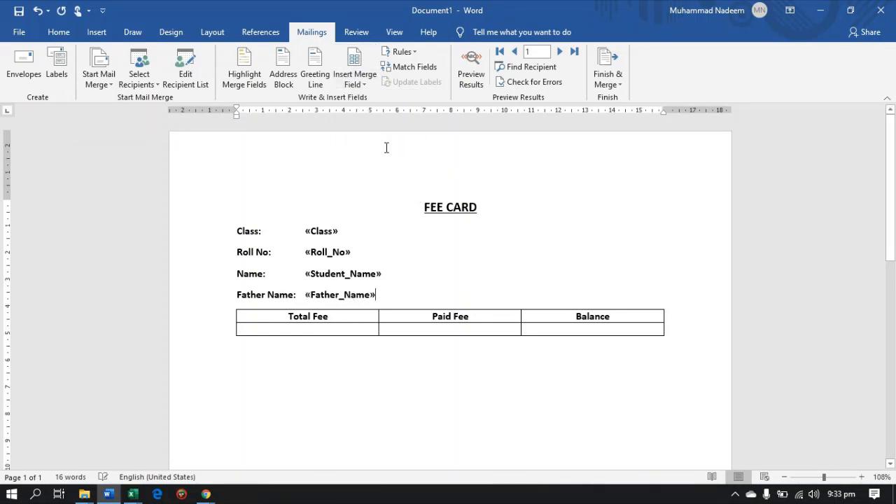
Insert the Total_Fee, Paid and Balance merge fields in the table's second row under their matching headers.
{"action": "left_click", "coordinate": [325, 329]}
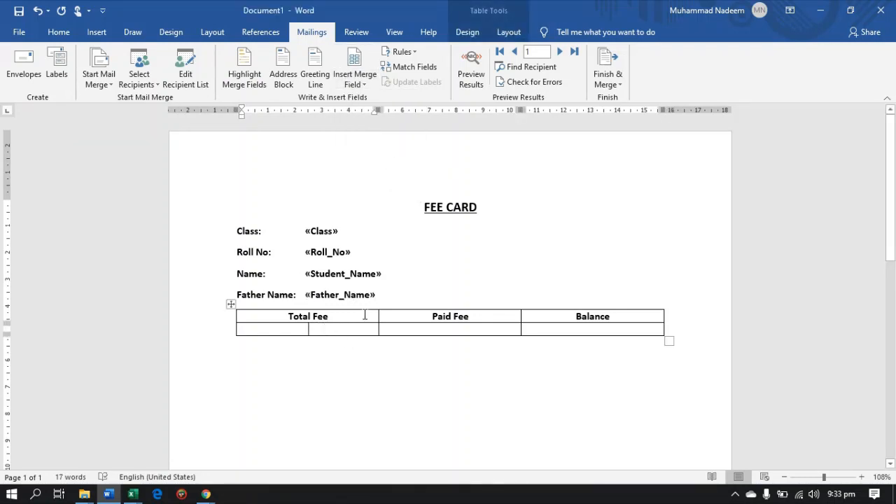
{"action": "left_click", "coordinate": [361, 80]}
{"action": "left_click", "coordinate": [370, 161]}
{"action": "left_click", "coordinate": [435, 331]}
{"action": "left_click", "coordinate": [361, 80]}
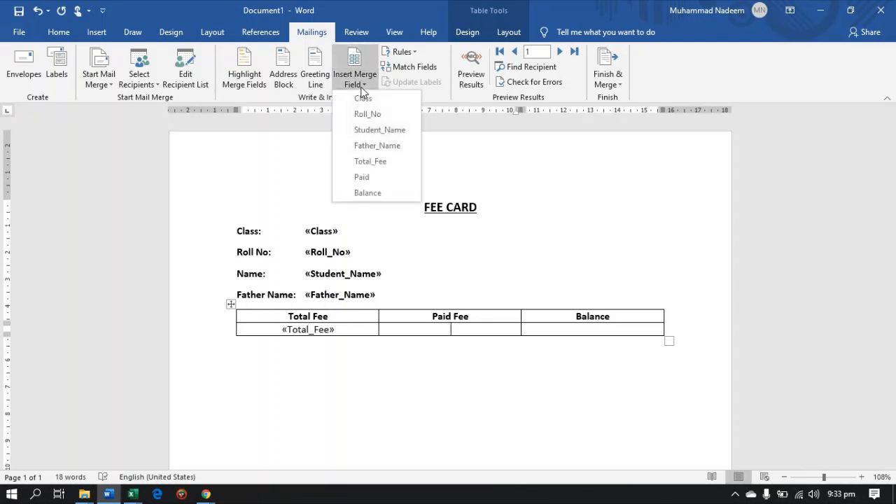
{"action": "left_click", "coordinate": [372, 180]}
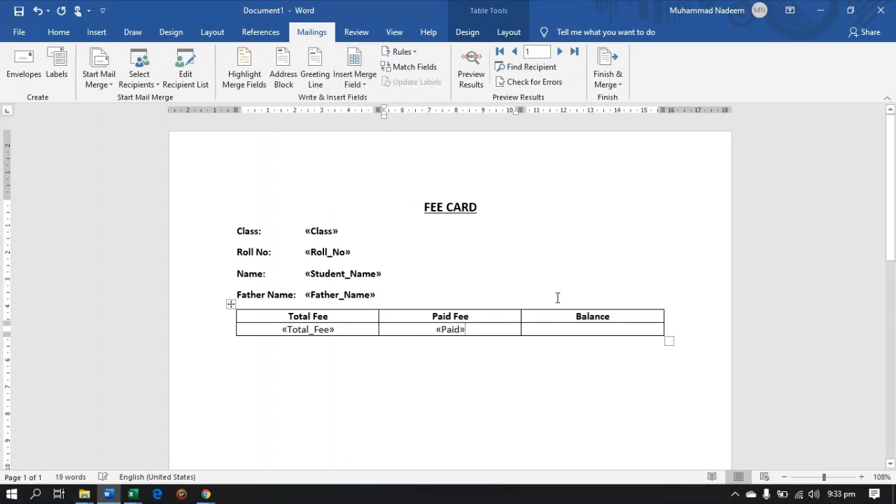
{"action": "left_click", "coordinate": [562, 329]}
{"action": "left_click", "coordinate": [354, 82]}
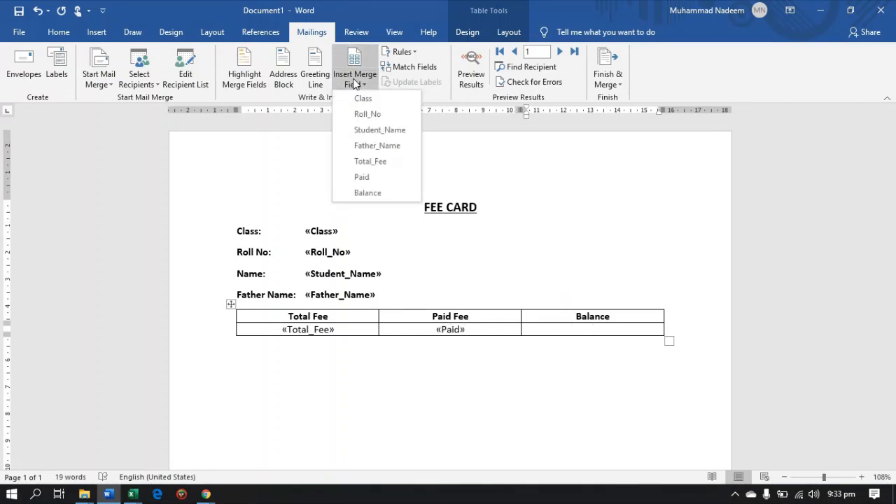
{"action": "left_click", "coordinate": [372, 192]}
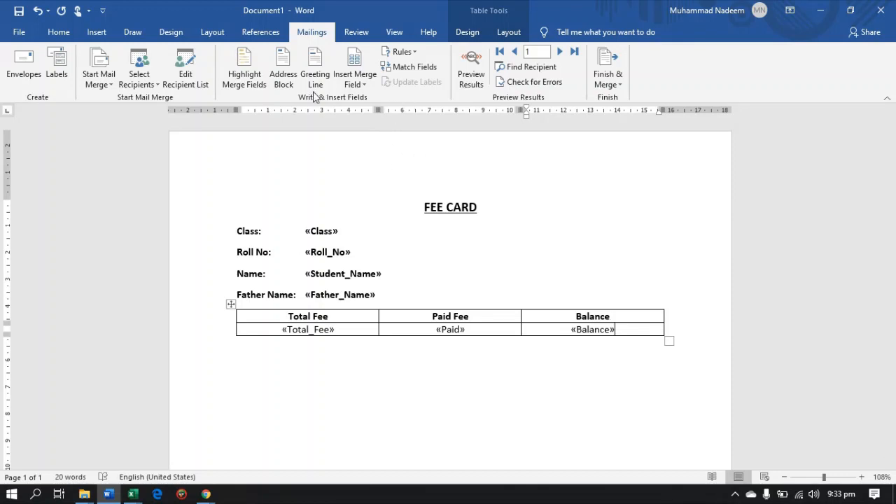
Preview the merge results for the first record and enlarge the fee card to 164% to check its fields.
{"action": "left_click", "coordinate": [473, 85]}
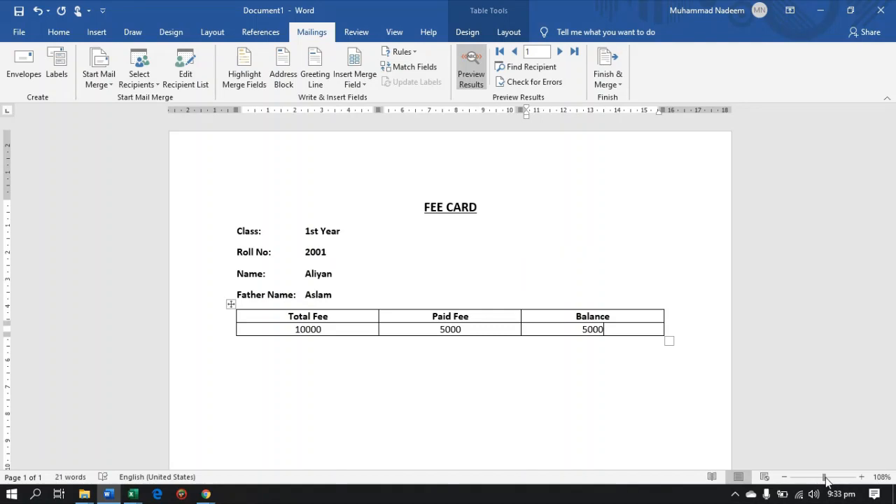
{"action": "left_click_drag", "start_coordinate": [828, 481], "coordinate": [831, 480]}
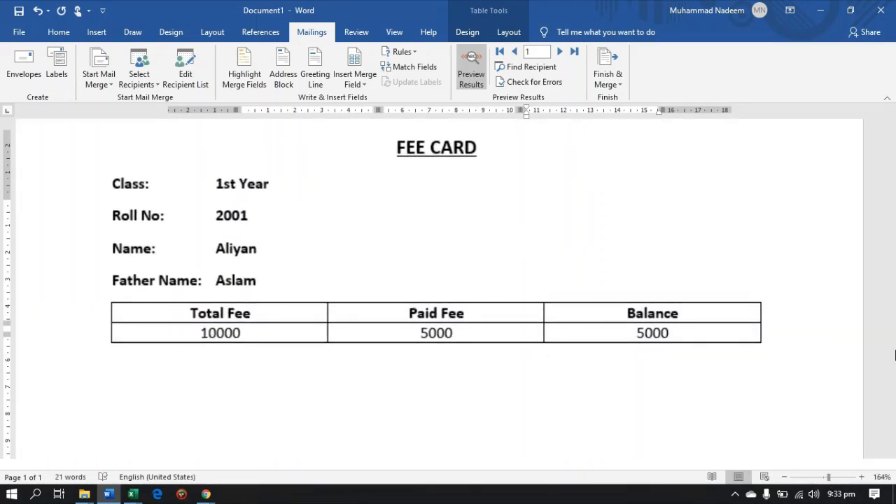
{"action": "left_click_drag", "start_coordinate": [894, 217], "coordinate": [894, 197]}
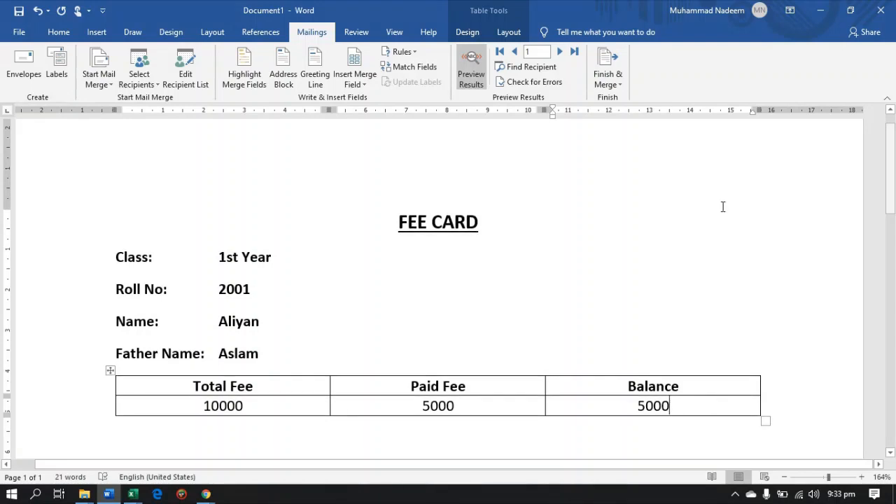
{"action": "left_click", "coordinate": [279, 263]}
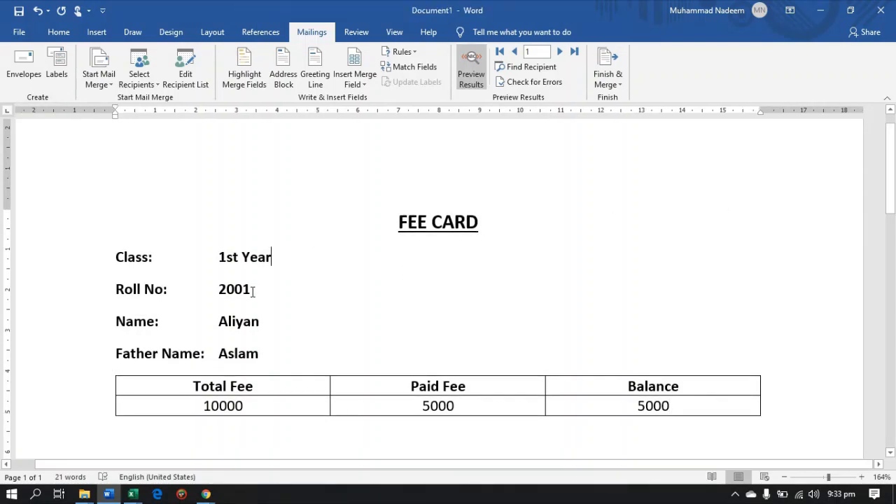
{"action": "left_click", "coordinate": [263, 352]}
Examine the settings of the Ask and Fill-in merge rules, closing each without inserting a rule.
{"action": "left_click", "coordinate": [414, 53]}
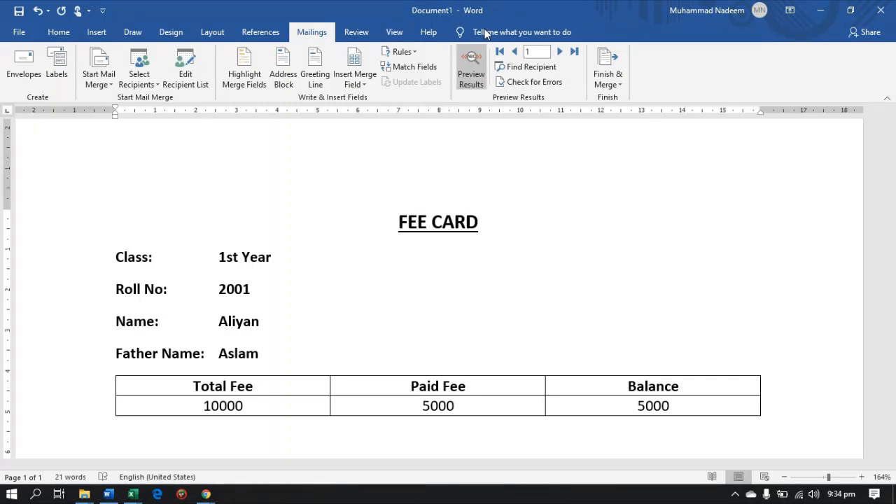
{"action": "left_click", "coordinate": [416, 54]}
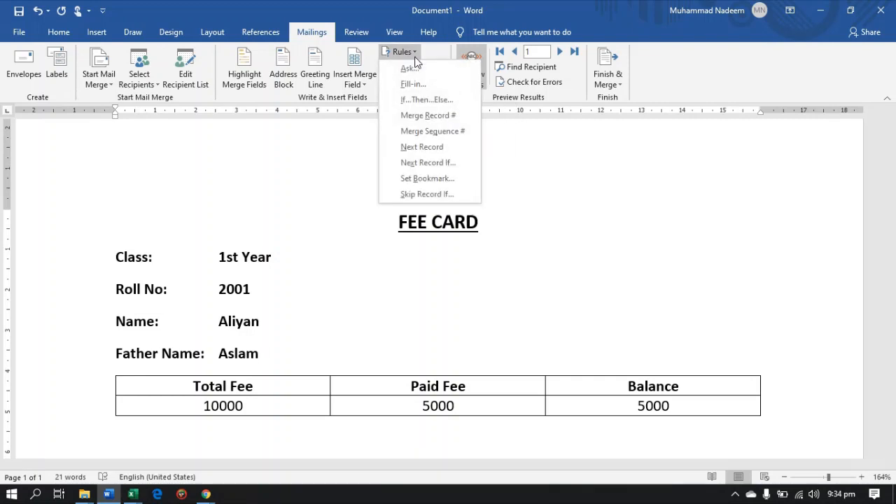
{"action": "left_click", "coordinate": [409, 68]}
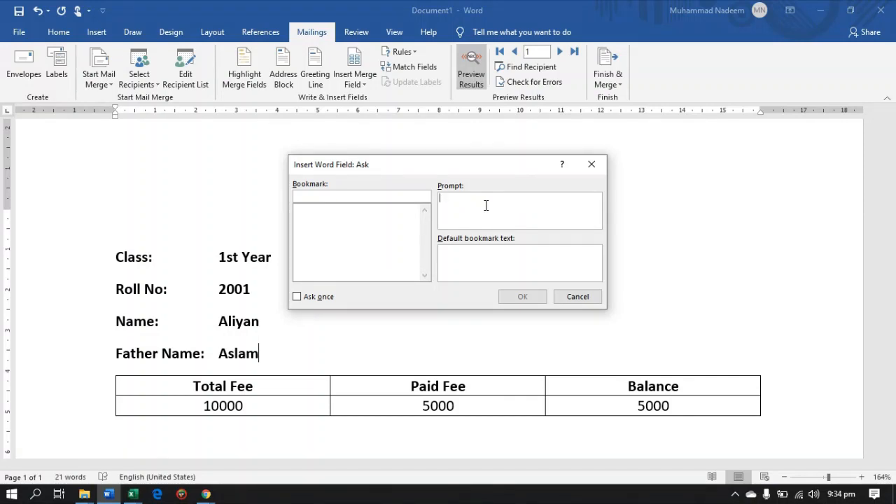
{"action": "left_click", "coordinate": [579, 297]}
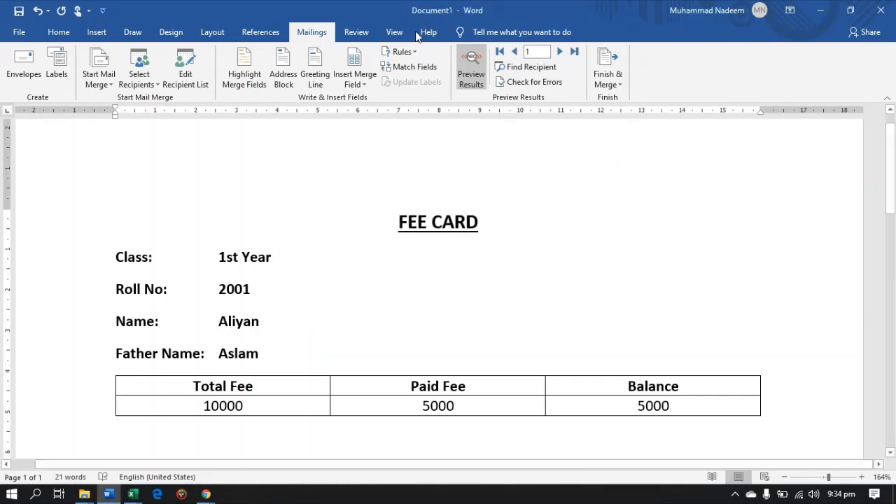
{"action": "left_click", "coordinate": [414, 51]}
{"action": "left_click", "coordinate": [413, 83]}
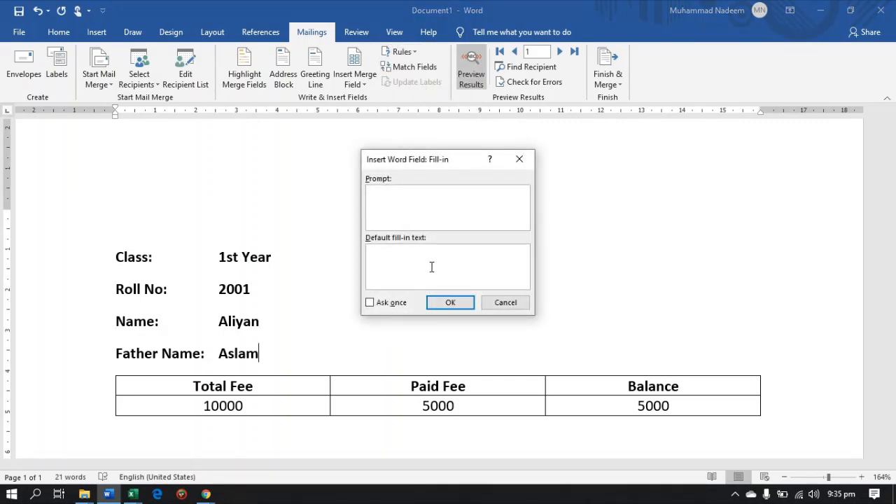
{"action": "left_click", "coordinate": [502, 300]}
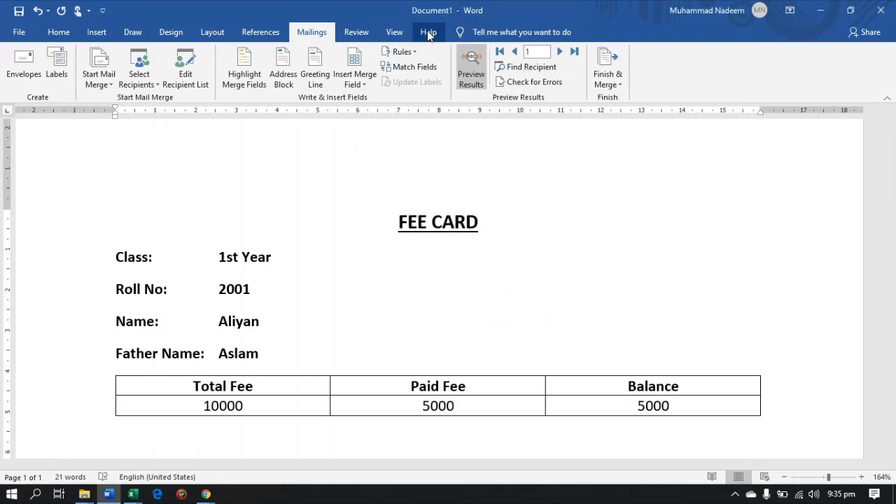
Examine the field, comparison and text settings of the If...Then...Else merge rule, and cancel without inserting it.
{"action": "left_click", "coordinate": [417, 53]}
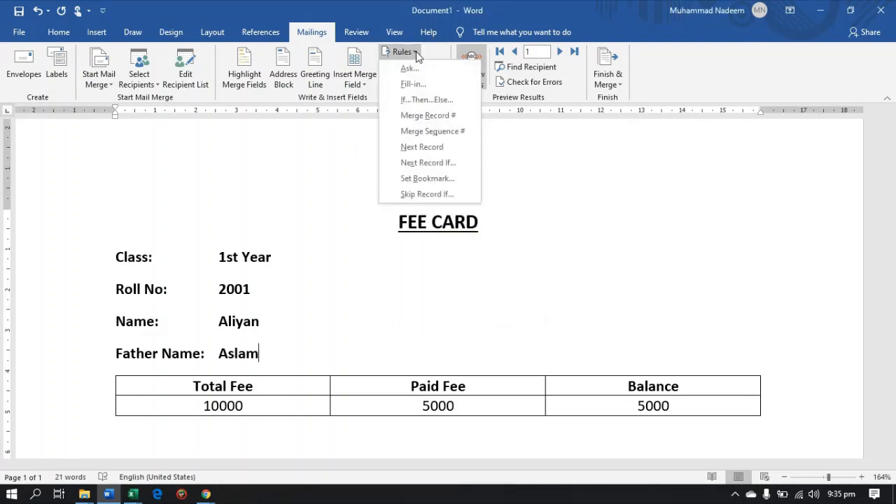
{"action": "left_click", "coordinate": [429, 100]}
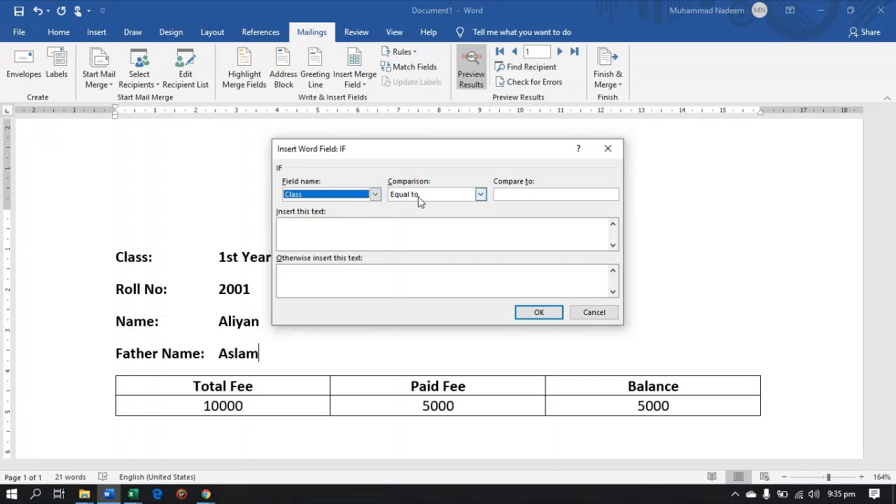
{"action": "left_click", "coordinate": [524, 194]}
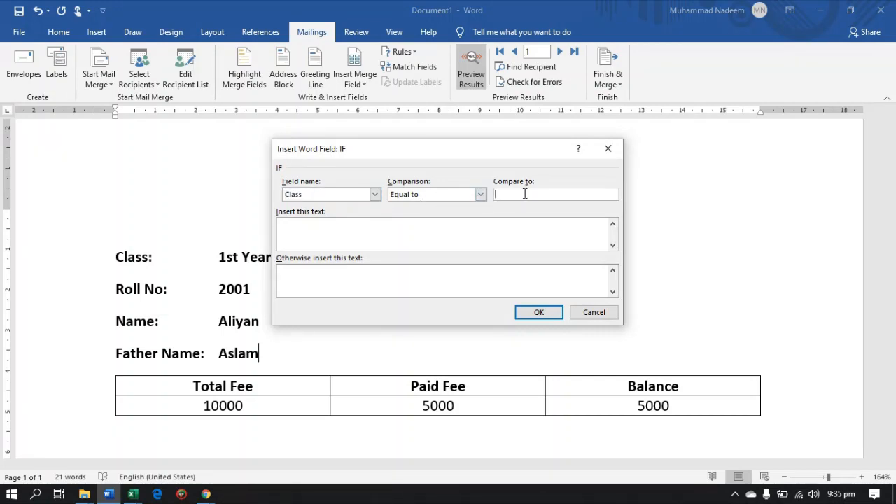
{"action": "left_click", "coordinate": [434, 234]}
{"action": "left_click", "coordinate": [594, 312]}
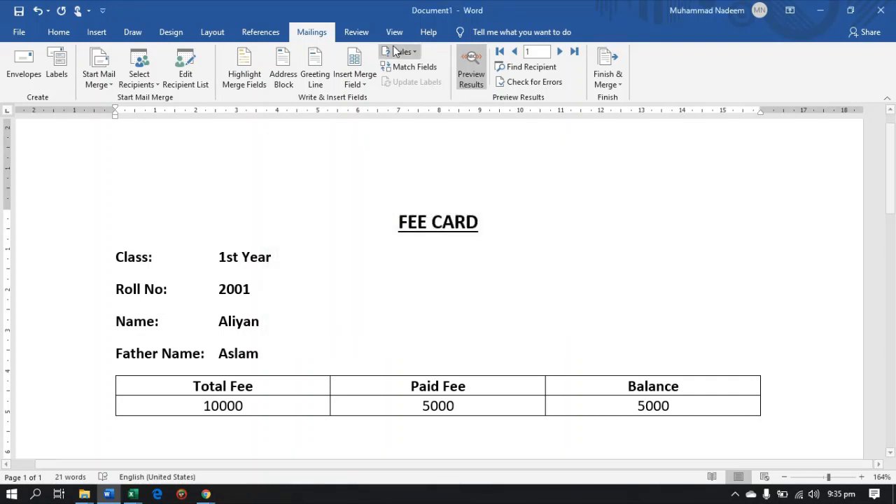
Review the remaining merge rules and the Match Fields settings without changing any field matching.
{"action": "left_click", "coordinate": [413, 52]}
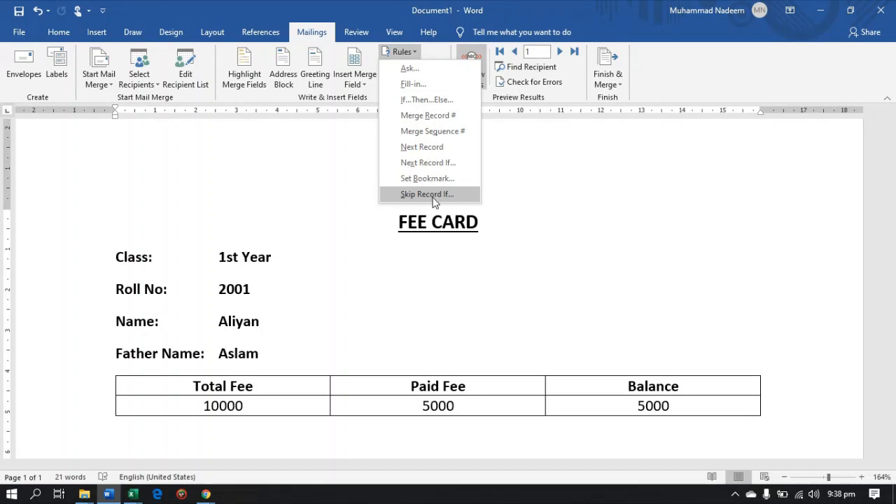
{"action": "left_click", "coordinate": [498, 195]}
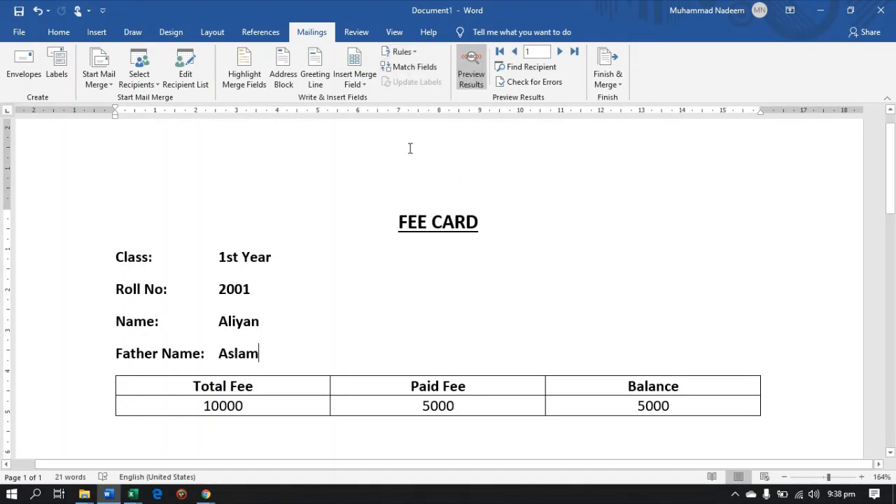
{"action": "left_click", "coordinate": [409, 66]}
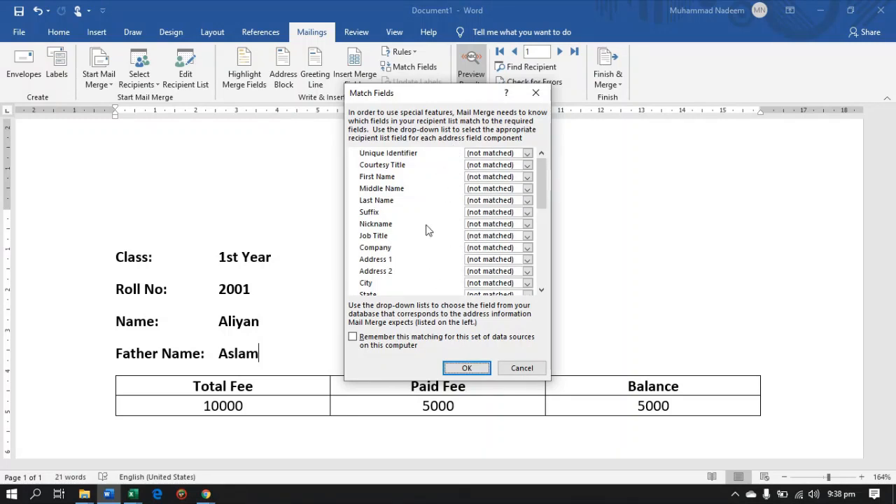
{"action": "left_click", "coordinate": [530, 371]}
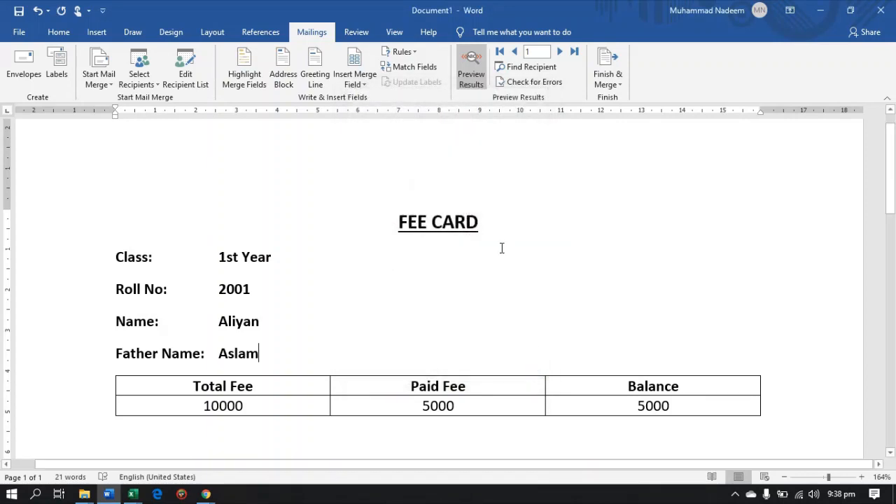
Step through the merge preview from record 1 to record 5, checking each student's fee card details.
{"action": "left_click", "coordinate": [481, 64]}
{"action": "left_click", "coordinate": [481, 64]}
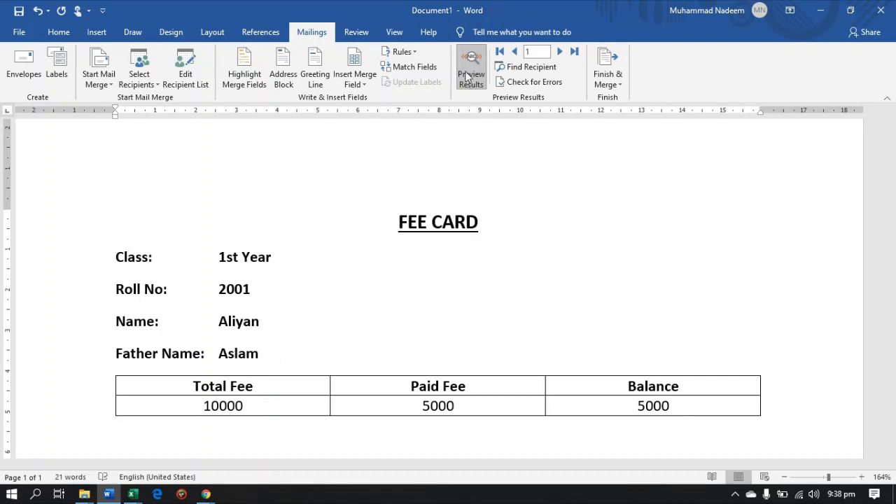
{"action": "left_click", "coordinate": [559, 52]}
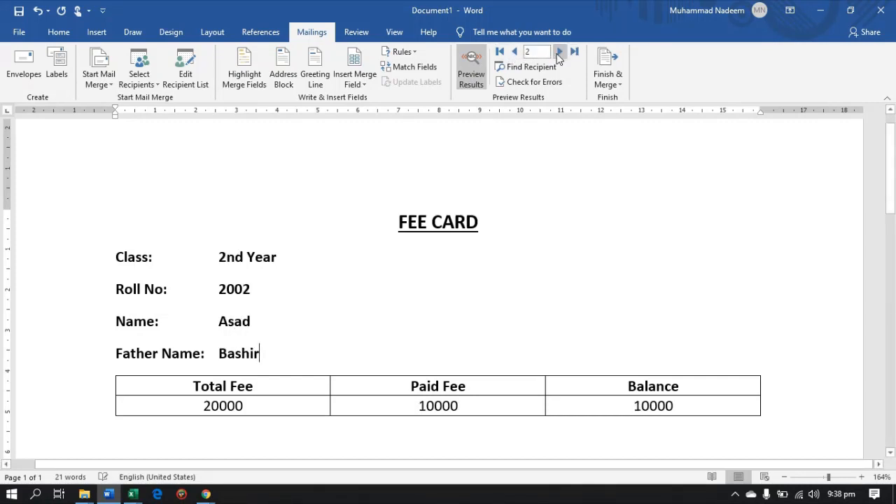
{"action": "left_click_drag", "start_coordinate": [235, 289], "coordinate": [250, 290]}
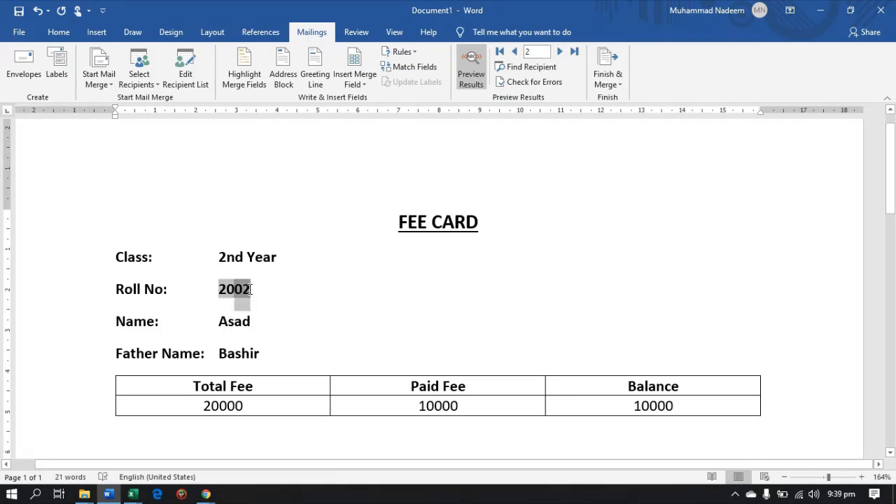
{"action": "left_click_drag", "start_coordinate": [229, 323], "coordinate": [257, 328]}
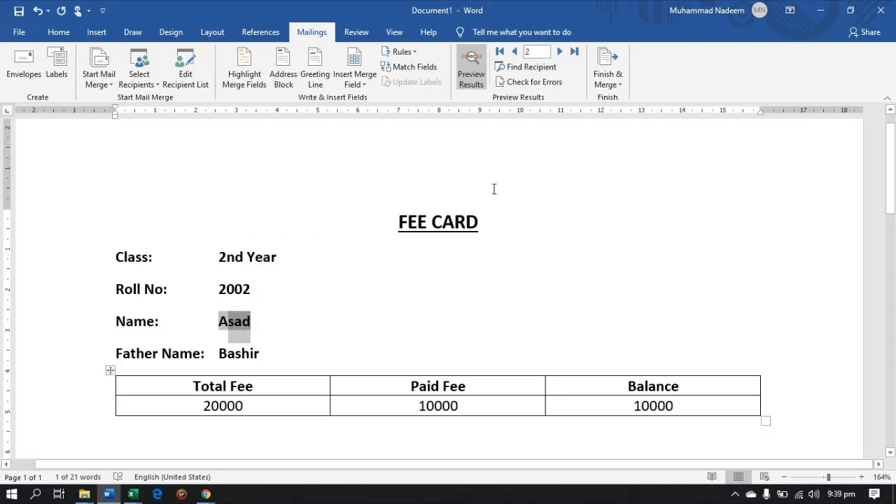
{"action": "left_click", "coordinate": [561, 52]}
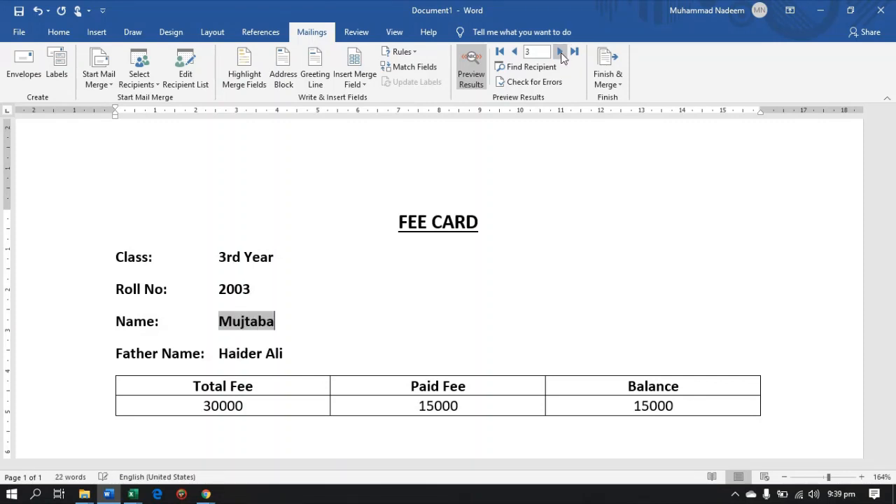
{"action": "left_click", "coordinate": [561, 53]}
{"action": "left_click", "coordinate": [561, 52]}
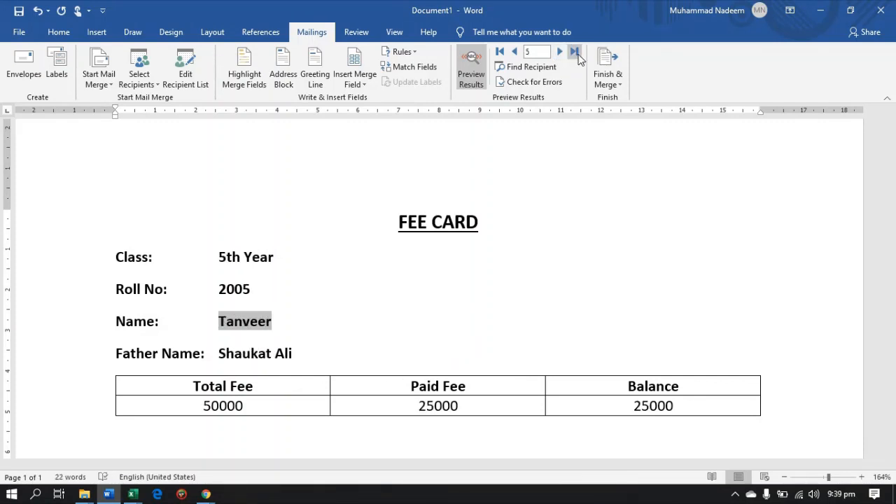
Return the preview to the first record and merge all records into a new document of individual fee cards.
{"action": "left_click", "coordinate": [501, 51]}
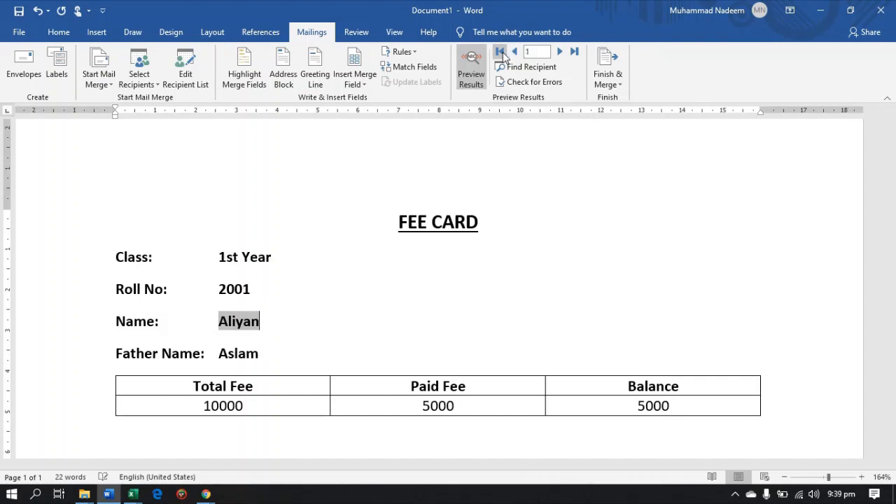
{"action": "left_click", "coordinate": [290, 320]}
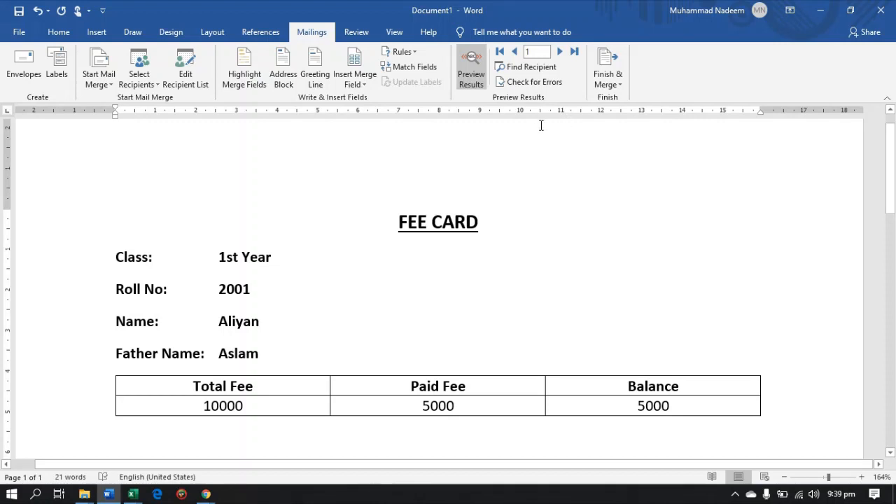
{"action": "left_click", "coordinate": [620, 84]}
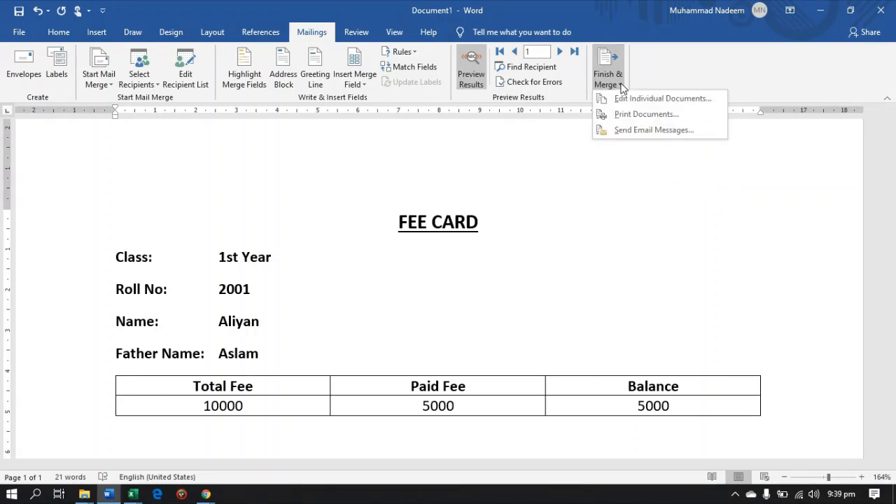
{"action": "left_click", "coordinate": [534, 160]}
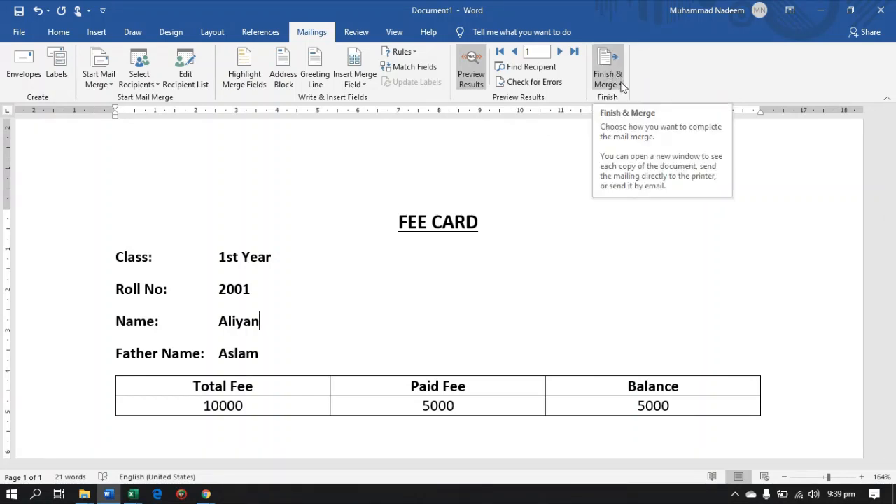
{"action": "left_click", "coordinate": [620, 85]}
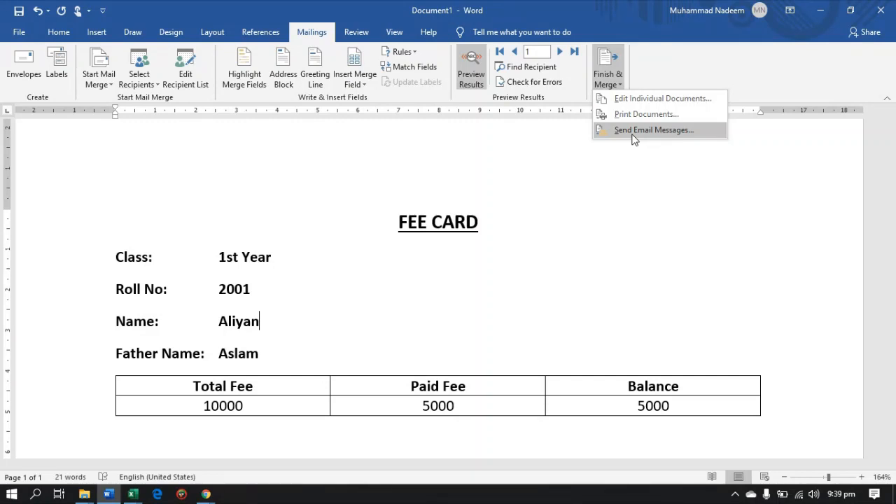
{"action": "left_click", "coordinate": [659, 100]}
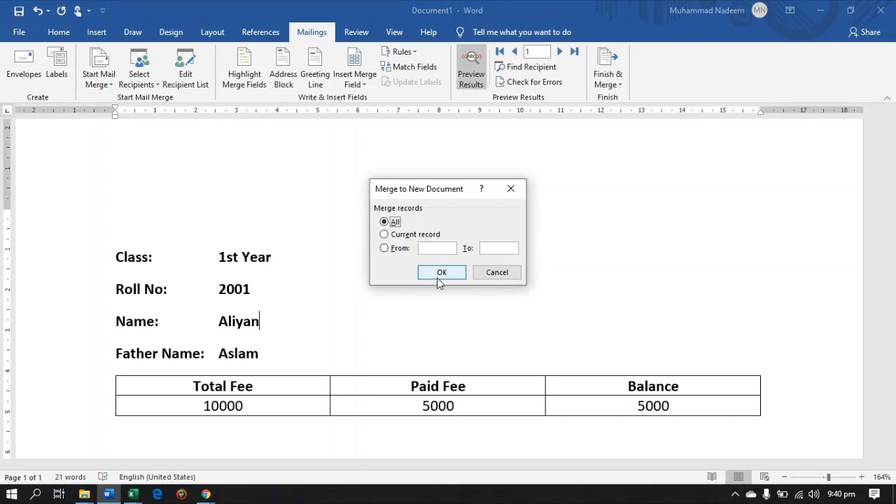
{"action": "left_click", "coordinate": [437, 276]}
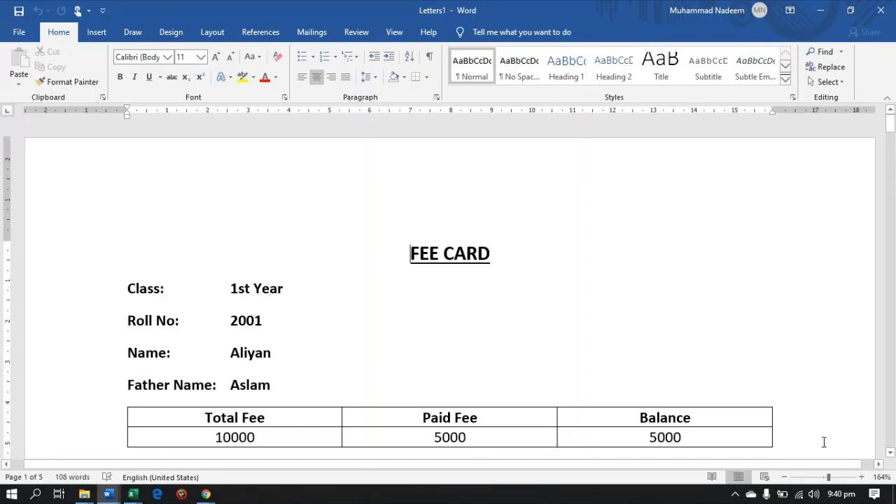
Zoom out and look through the merged fee cards in the new document, checking which mail merge commands are available there.
{"action": "mouse_move", "coordinate": [828, 477]}
{"action": "left_mouse_down"}
{"action": "mouse_move", "coordinate": [795, 479]}
{"action": "mouse_move", "coordinate": [819, 479]}
{"action": "left_mouse_up"}
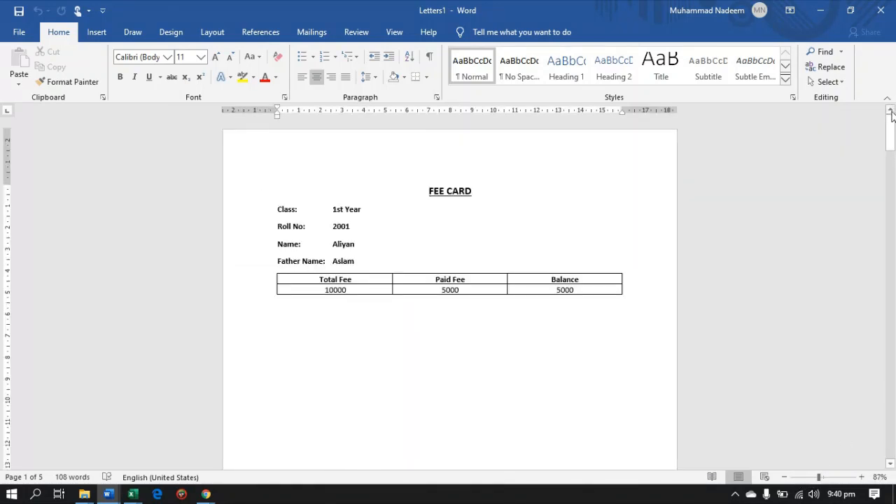
{"action": "mouse_move", "coordinate": [892, 115]}
{"action": "left_mouse_down"}
{"action": "mouse_move", "coordinate": [893, 445]}
{"action": "mouse_move", "coordinate": [890, 115]}
{"action": "left_mouse_up"}
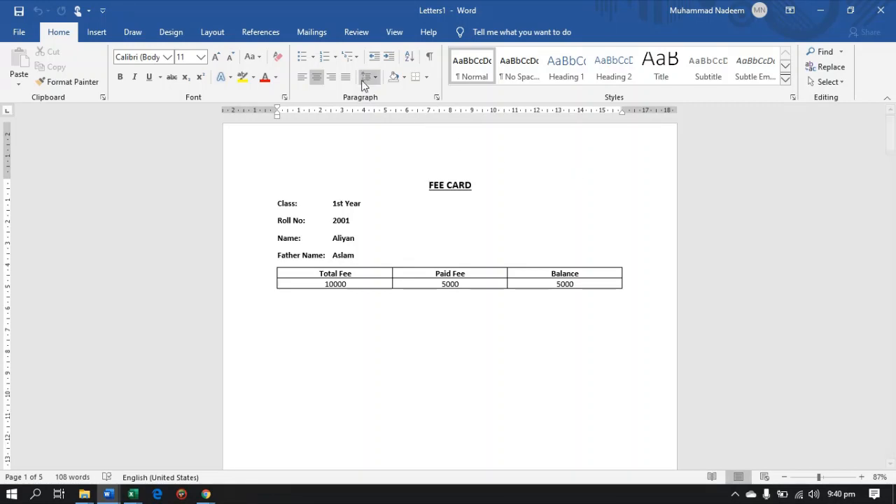
{"action": "left_click", "coordinate": [313, 32]}
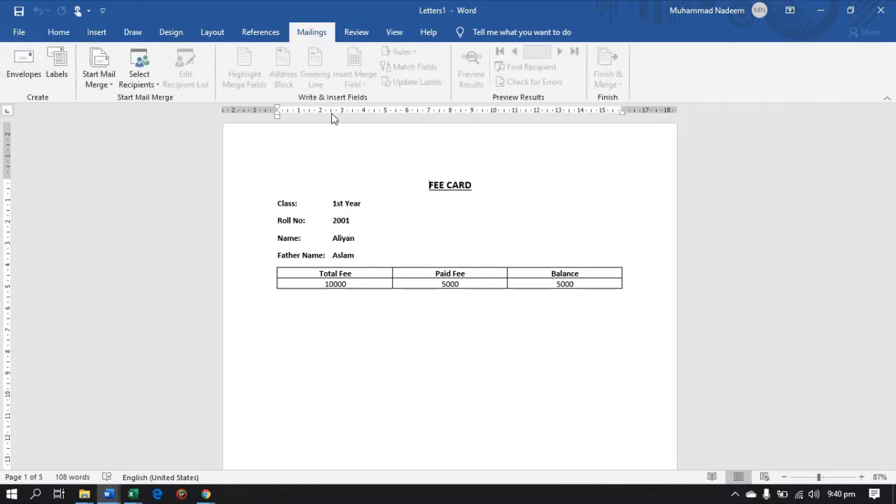
{"action": "left_click", "coordinate": [379, 212]}
{"action": "left_click", "coordinate": [494, 181]}
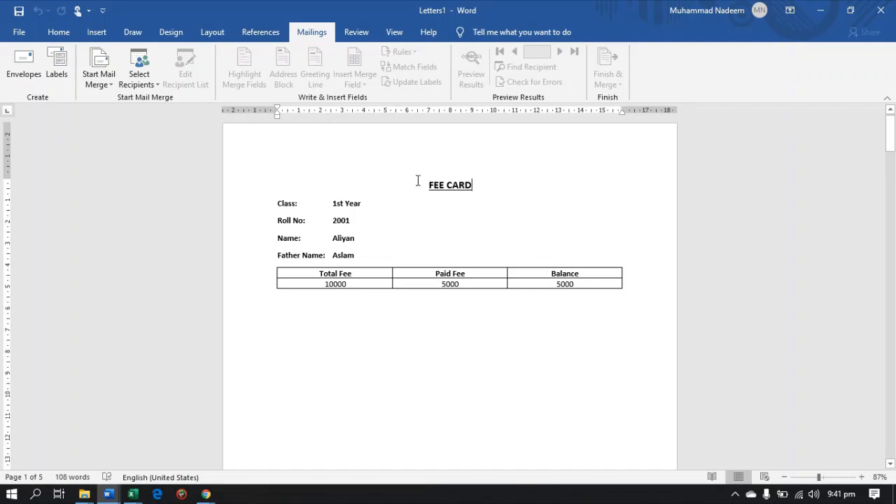
{"action": "key", "text": "Down"}
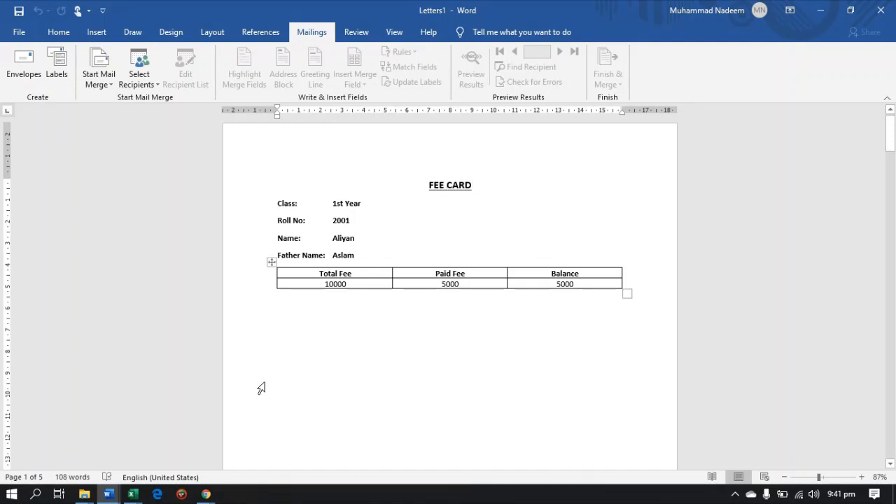
Switch back to the main merge document, Document1, at its FEE CARD heading.
{"action": "mouse_move", "coordinate": [109, 494]}
{"action": "left_click", "coordinate": [95, 469]}
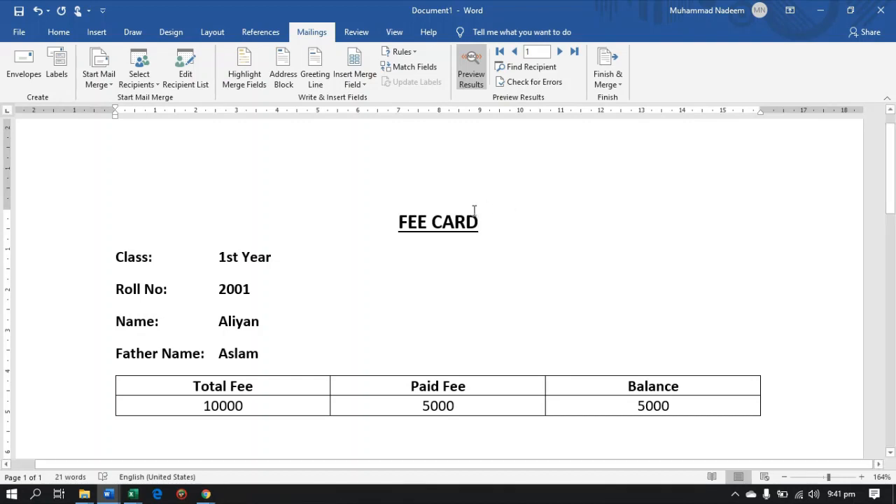
{"action": "triple_click", "coordinate": [427, 223]}
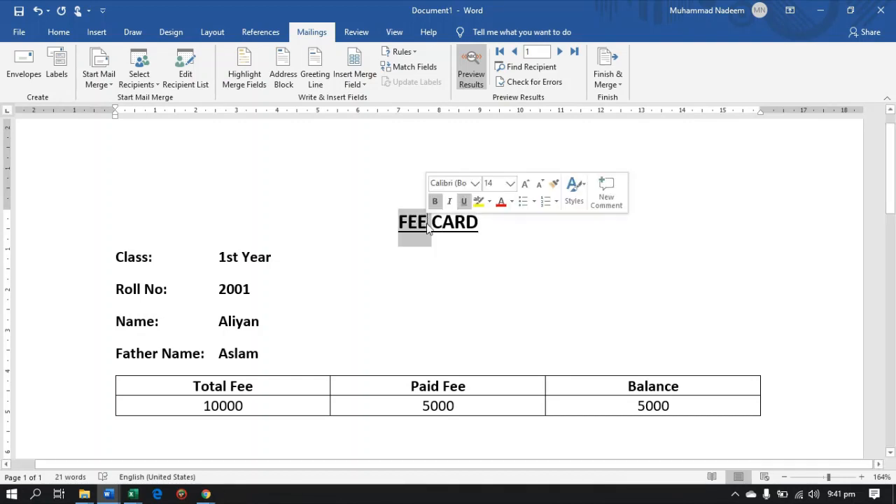
{"action": "left_click", "coordinate": [428, 245]}
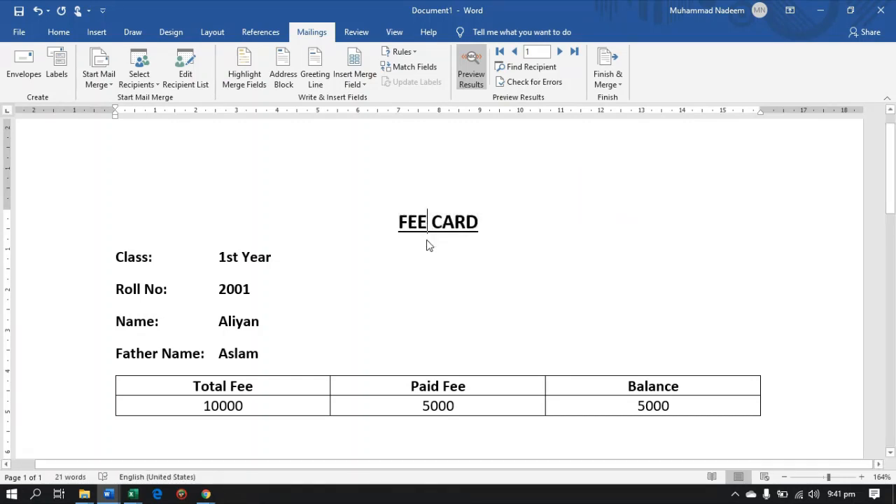